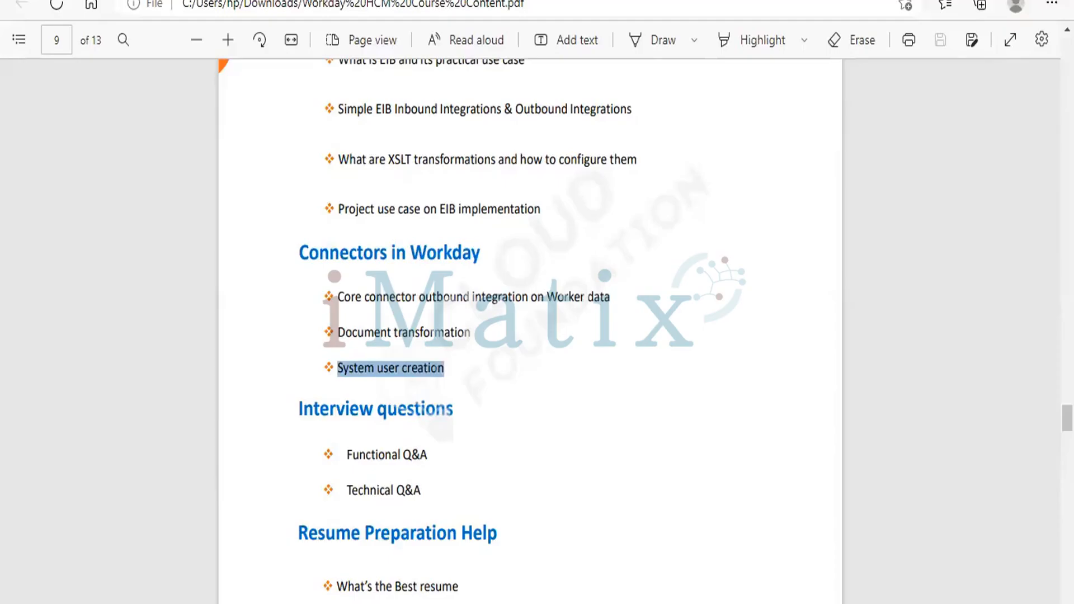
# Step: Highlight the "System user creation" topic under Connectors in Workday in the course content PDF
pyautogui.click(386, 409)
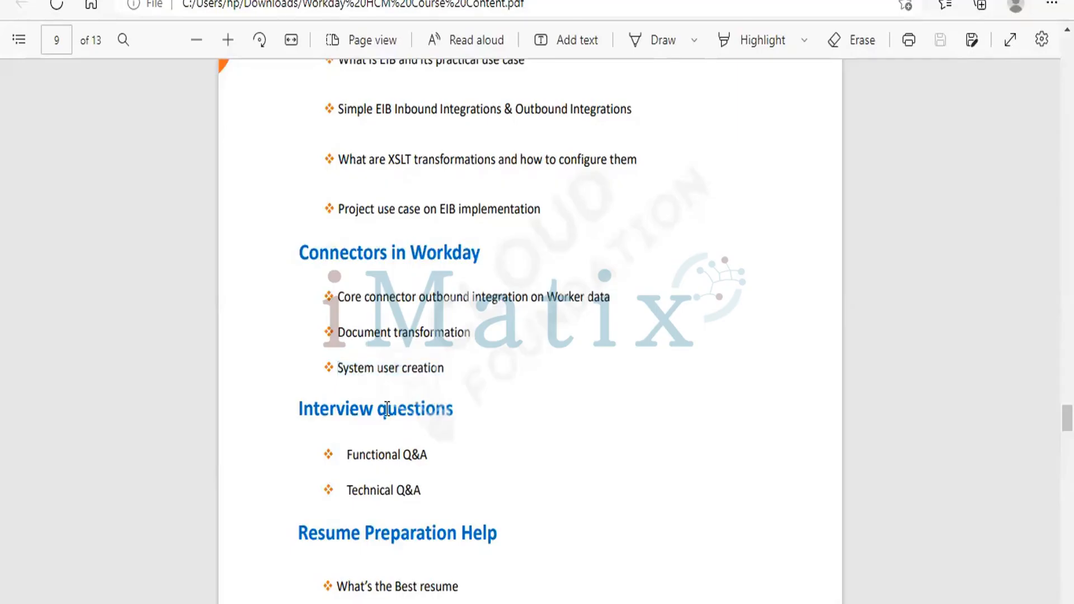
pyautogui.tripleClick(401, 372)
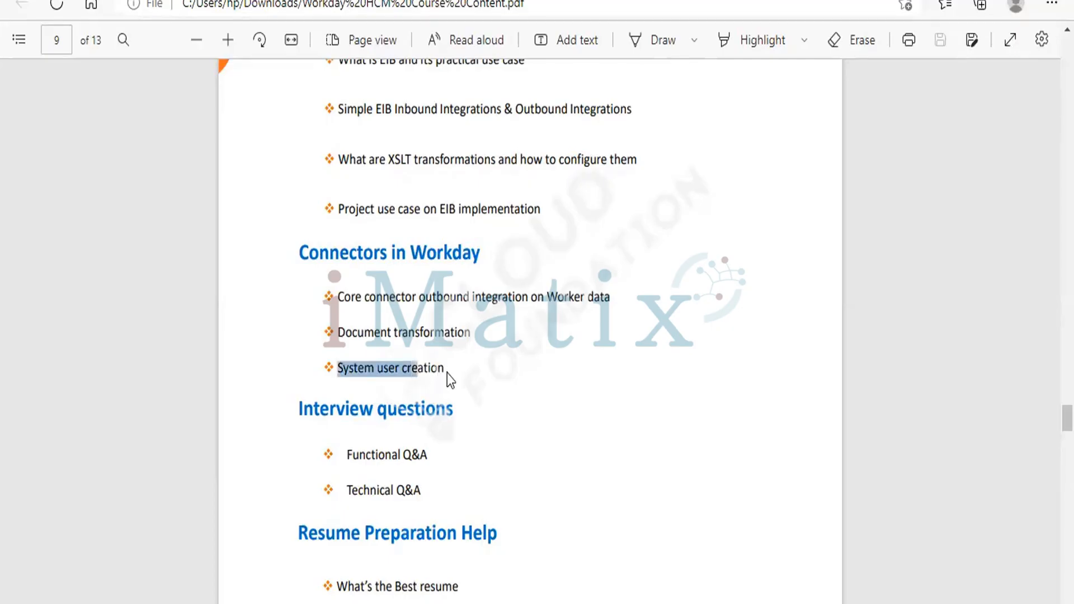
pyautogui.moveTo(447, 373); pyautogui.dragTo(447, 373)
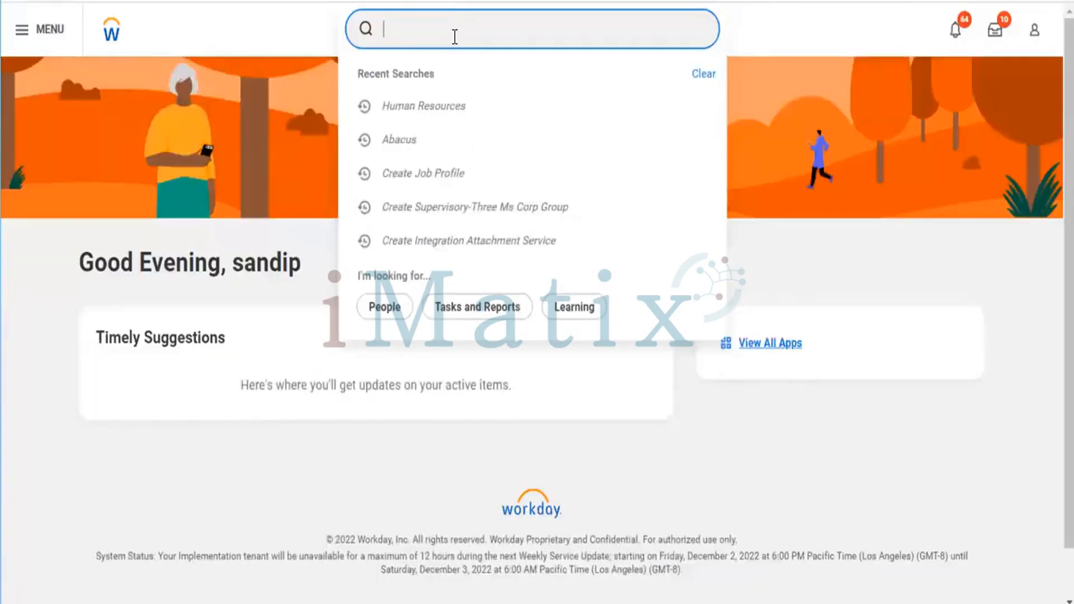
# Step: Switch to Workday, search for "Create System user" and open the Create Integration System User task
pyautogui.write('c')
pyautogui.write('reate ')
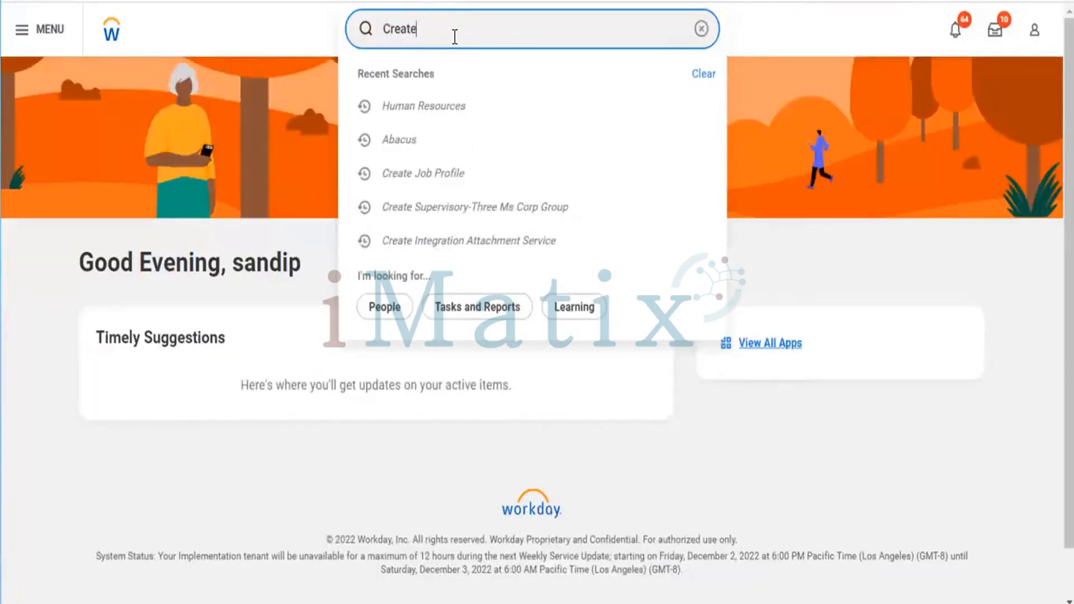
pyautogui.write('System user')
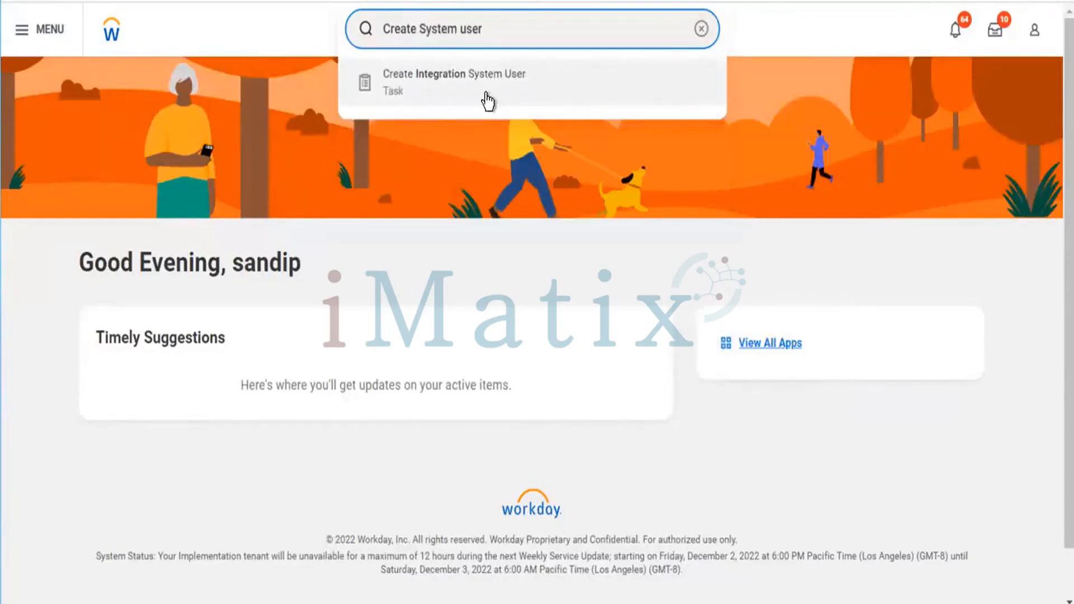
pyautogui.click(397, 94)
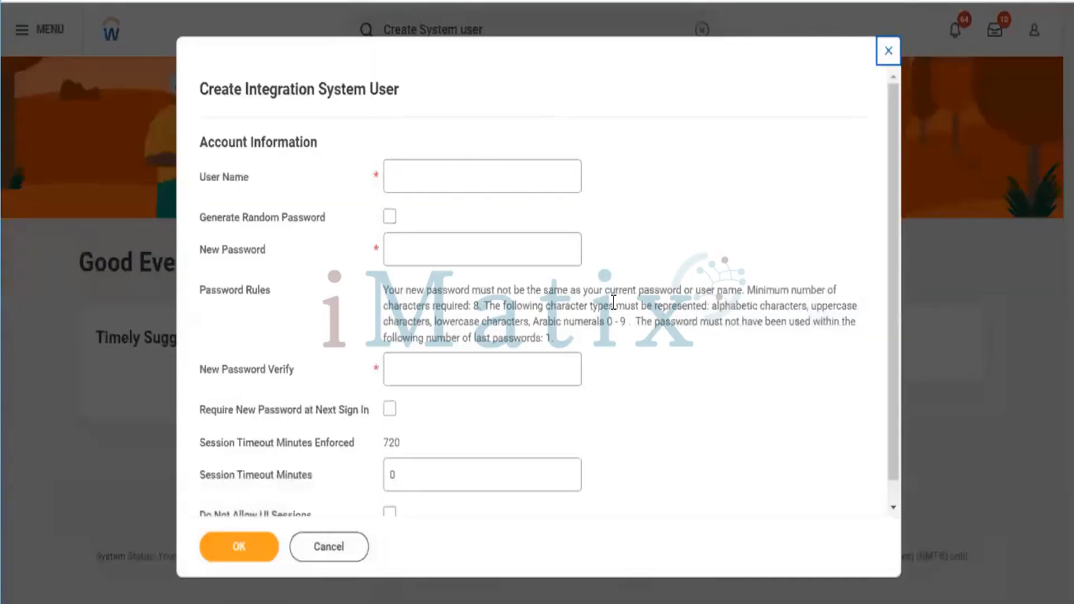
# Step: Enter "Iphone Project" as the user name of the new integration system user
pyautogui.scroll(-1, 613, 302)
pyautogui.scroll(1, 614, 302)
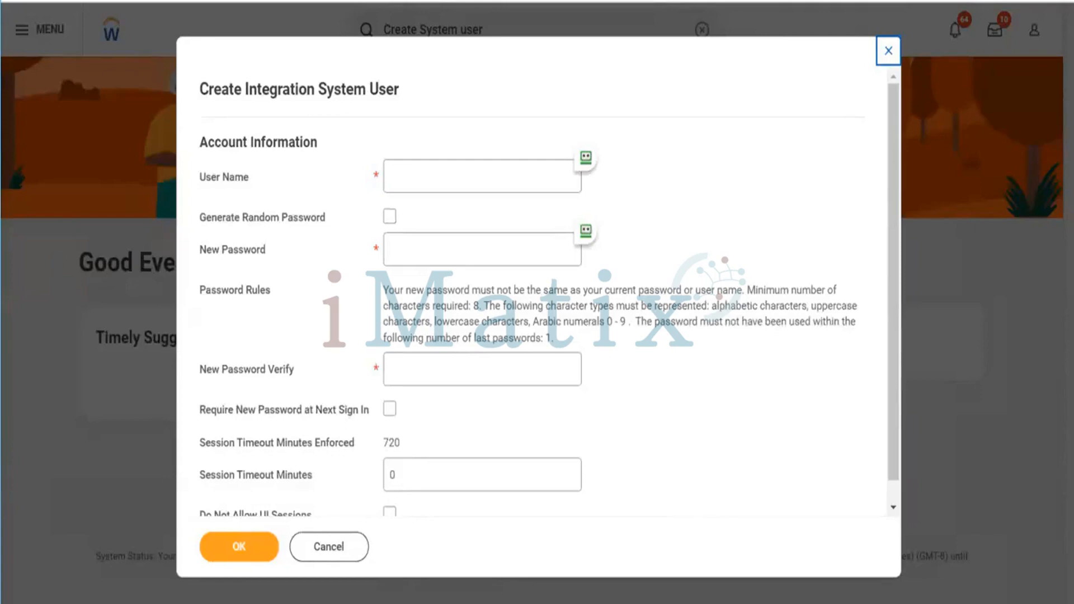
pyautogui.click(472, 153)
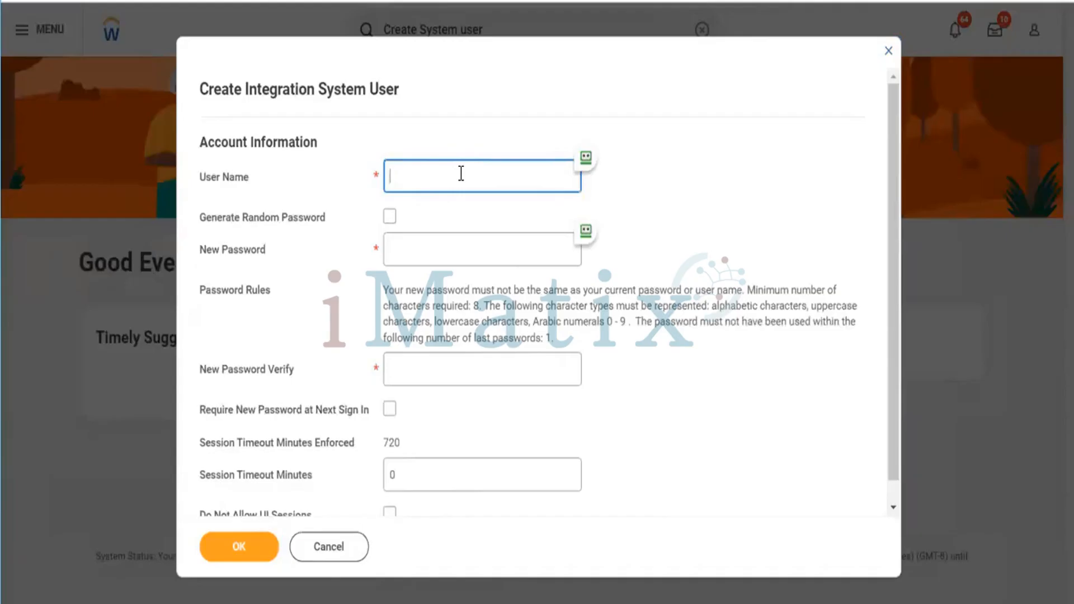
pyautogui.write('Iphone Project')
pyautogui.write(')')
pyautogui.press('BackSpace')
pyautogui.write('(')
pyautogui.press('BackSpace')
pyautogui.write('==)')
pyautogui.press('BackSpace')
pyautogui.press('BackSpace')
pyautogui.press('BackSpace')
# Step: Enter the account password in New Password and repeat it in New Password Verify
pyautogui.click(409, 239)
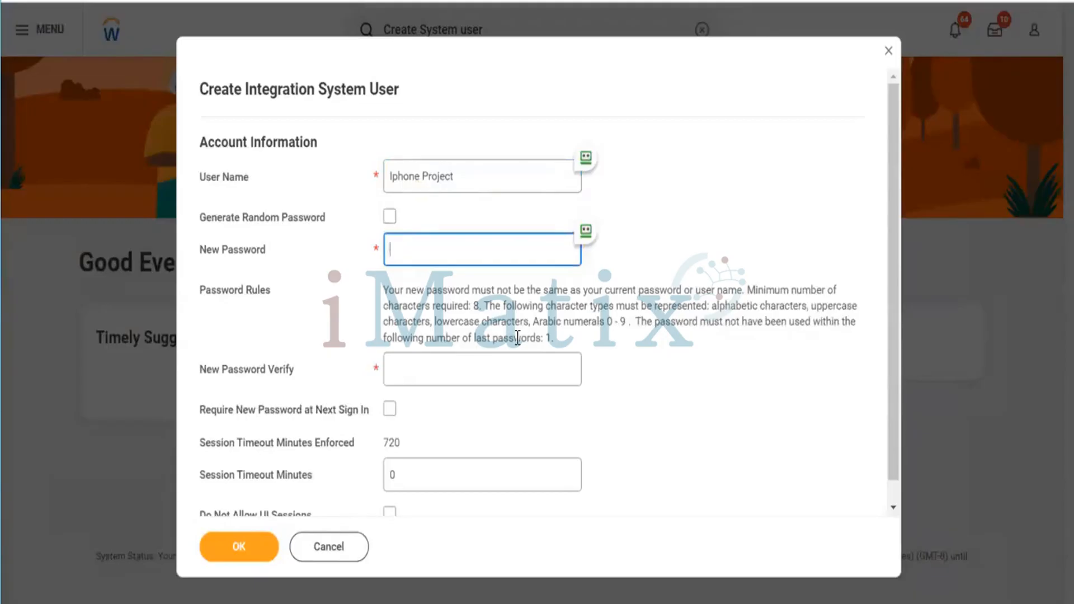
pyautogui.write('************')
pyautogui.click(464, 366)
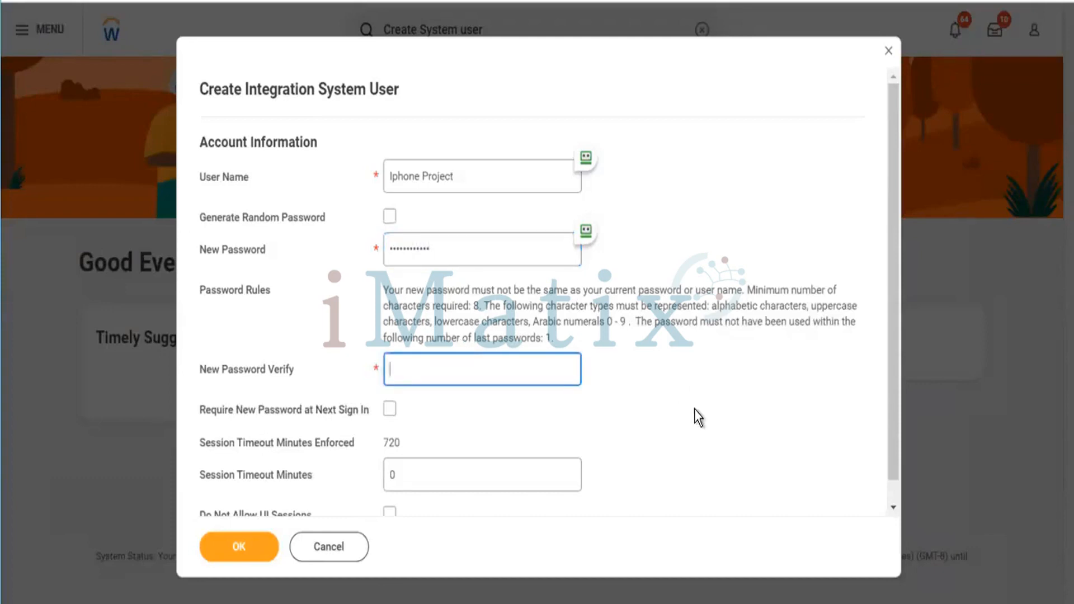
pyautogui.write('••••••••••••')
# Step: Set the Session Timeout Minutes of the new user to 8
pyautogui.scroll(-1, 650, 394)
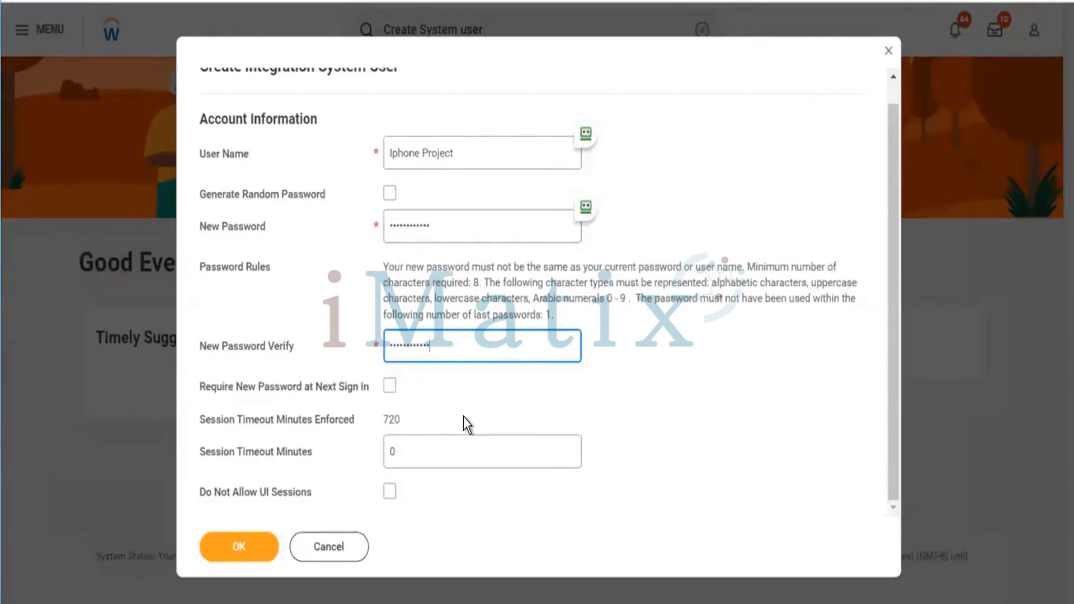
pyautogui.click(465, 451)
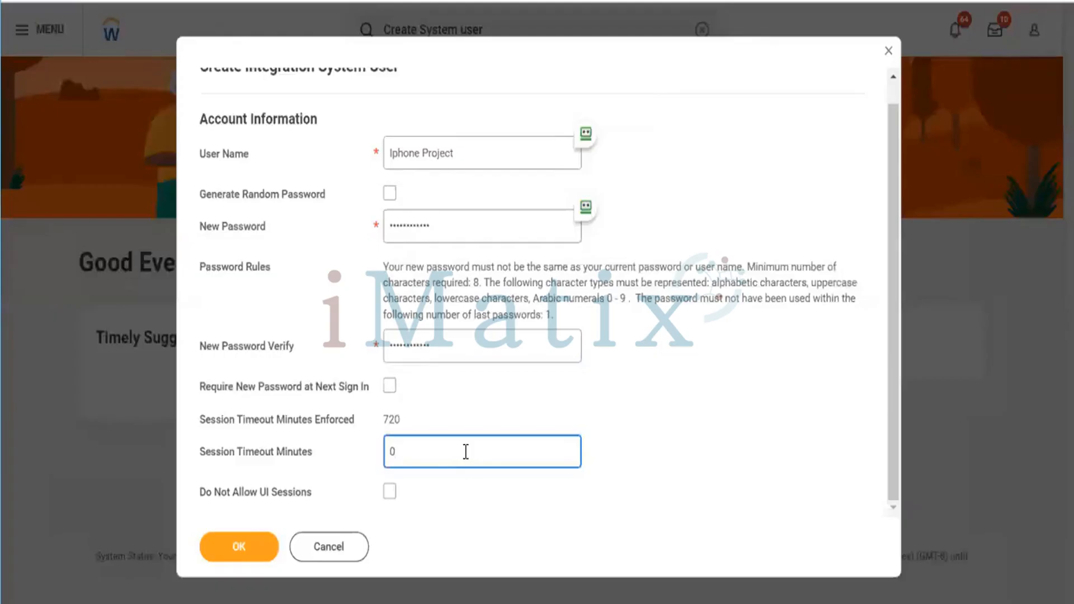
pyautogui.press('BackSpace')
pyautogui.write('30')
pyautogui.press('BackSpace')
pyautogui.press('BackSpace')
pyautogui.write('1')
pyautogui.press('BackSpace')
pyautogui.write('8')
# Step: Submit the new integration system user and look over its account details and security groups
pyautogui.scroll(1, 691, 389)
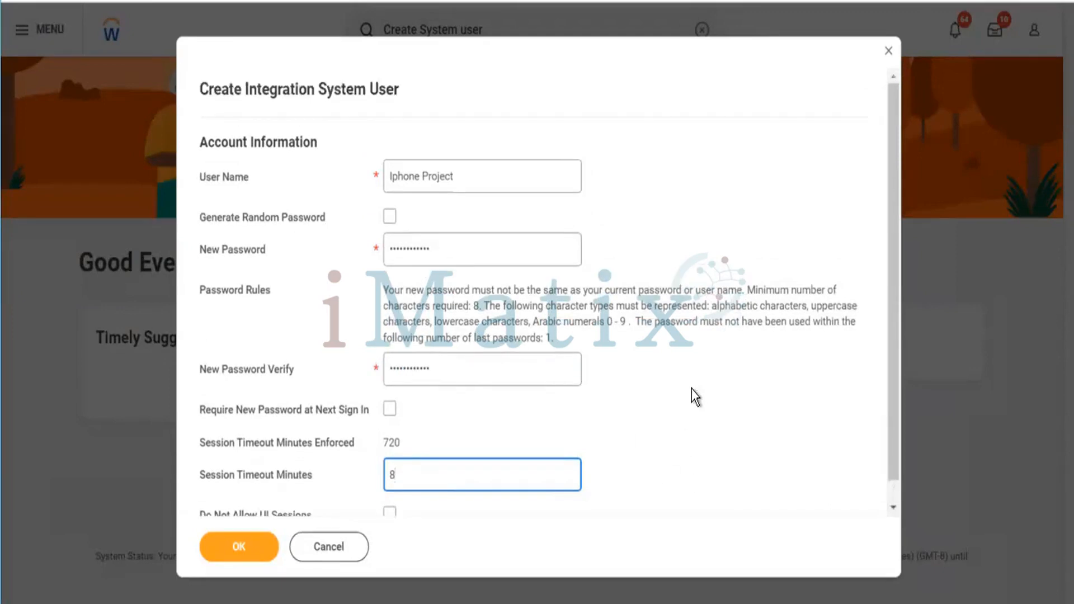
pyautogui.scroll(-1, 692, 389)
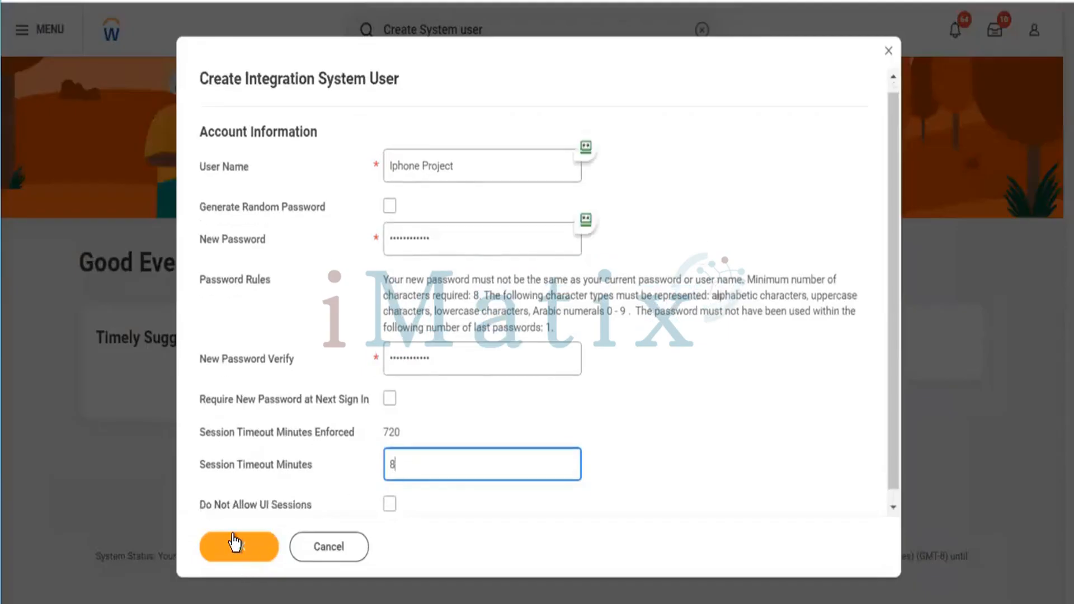
pyautogui.click(239, 546)
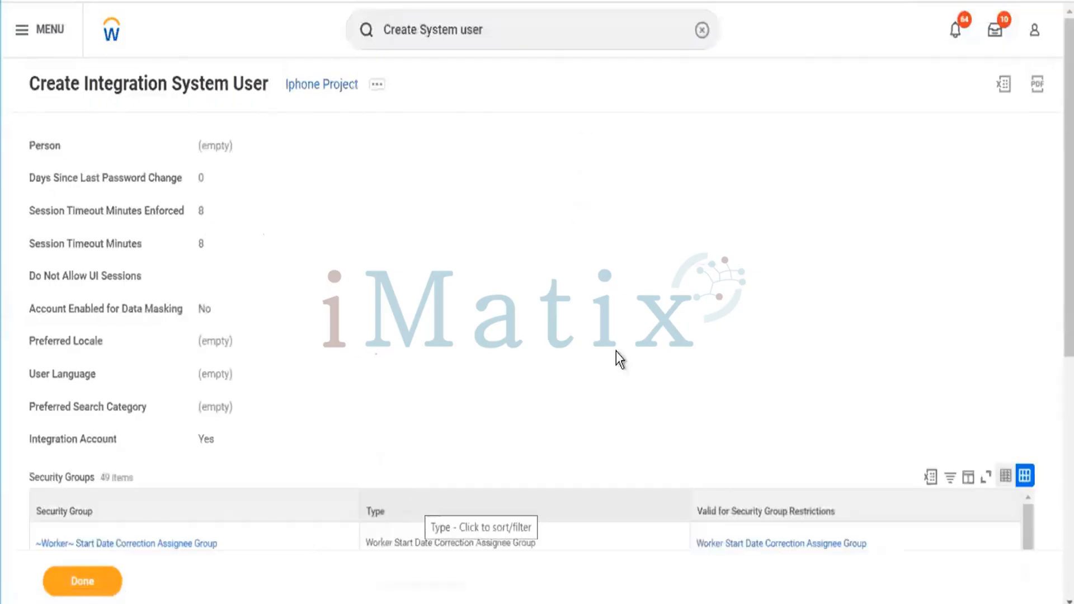
pyautogui.scroll(-5, 612, 332)
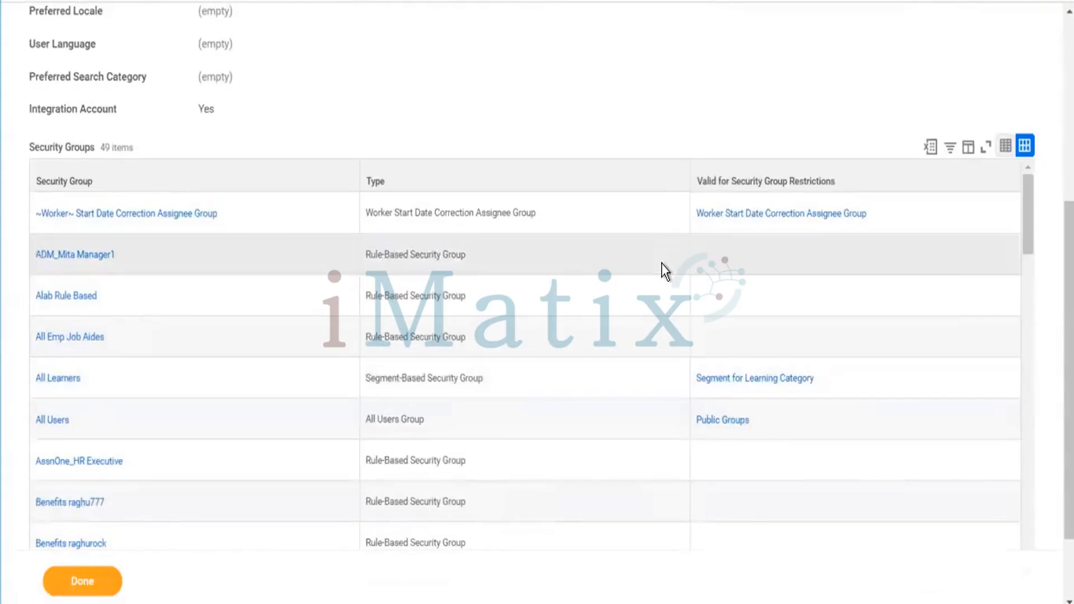
pyautogui.scroll(5, 664, 271)
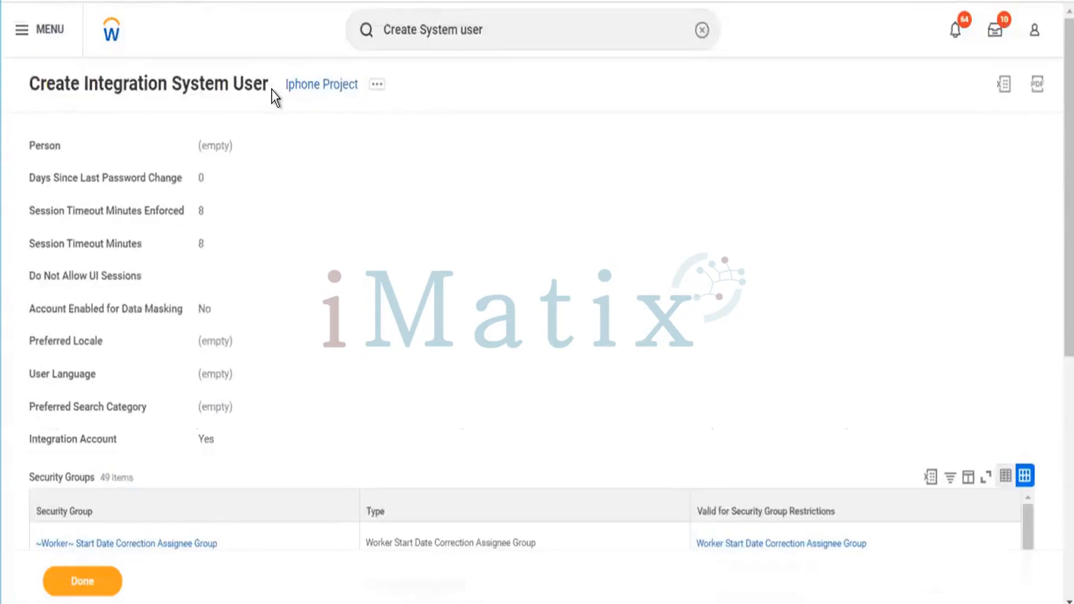
# Step: Open Configure Web Service Security for the Iphone Project Workday account
pyautogui.click(378, 85)
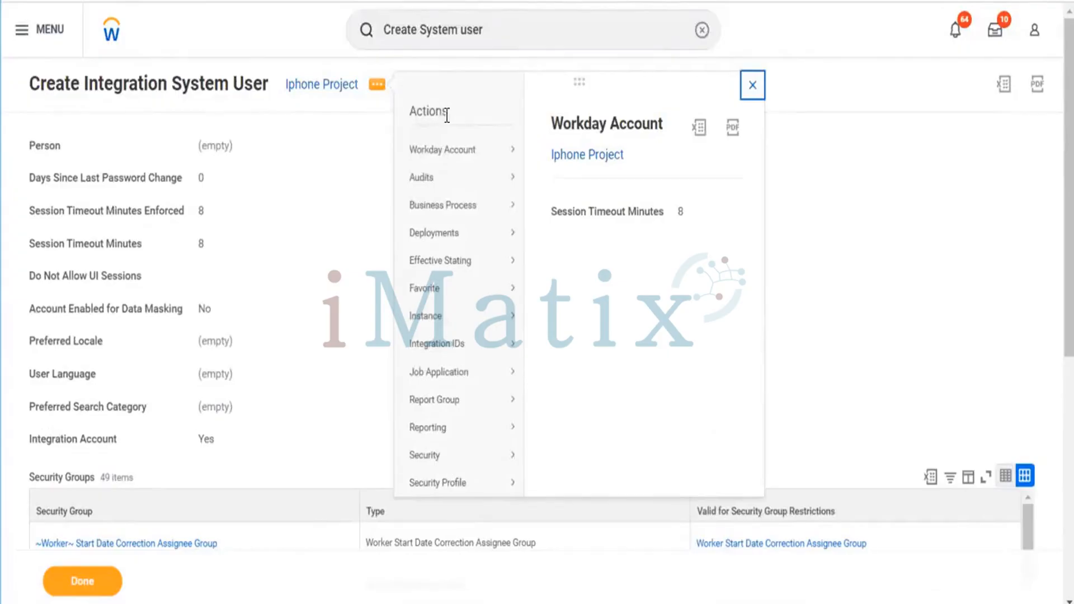
pyautogui.moveTo(453, 155)
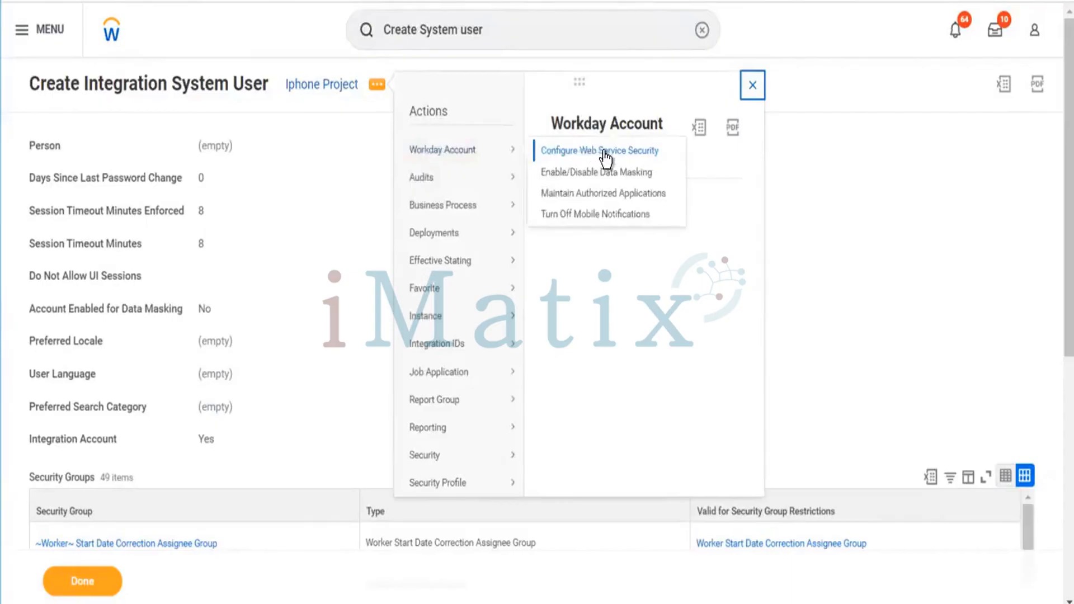
pyautogui.click(643, 161)
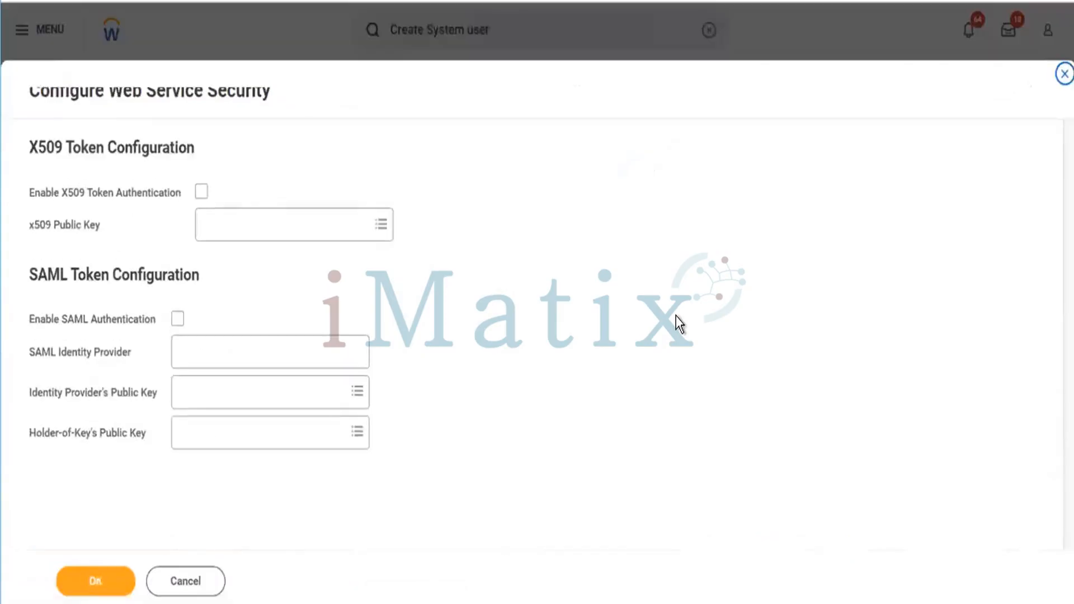
# Step: Enable X509 token authentication and choose the first test509 entry as the x509 public key
pyautogui.click(335, 219)
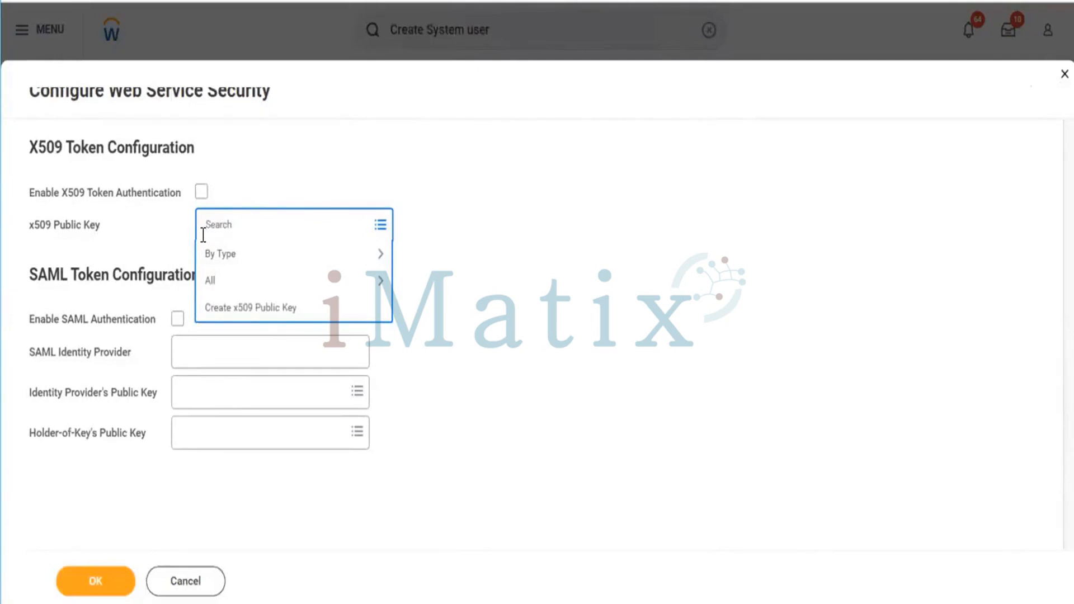
pyautogui.click(201, 194)
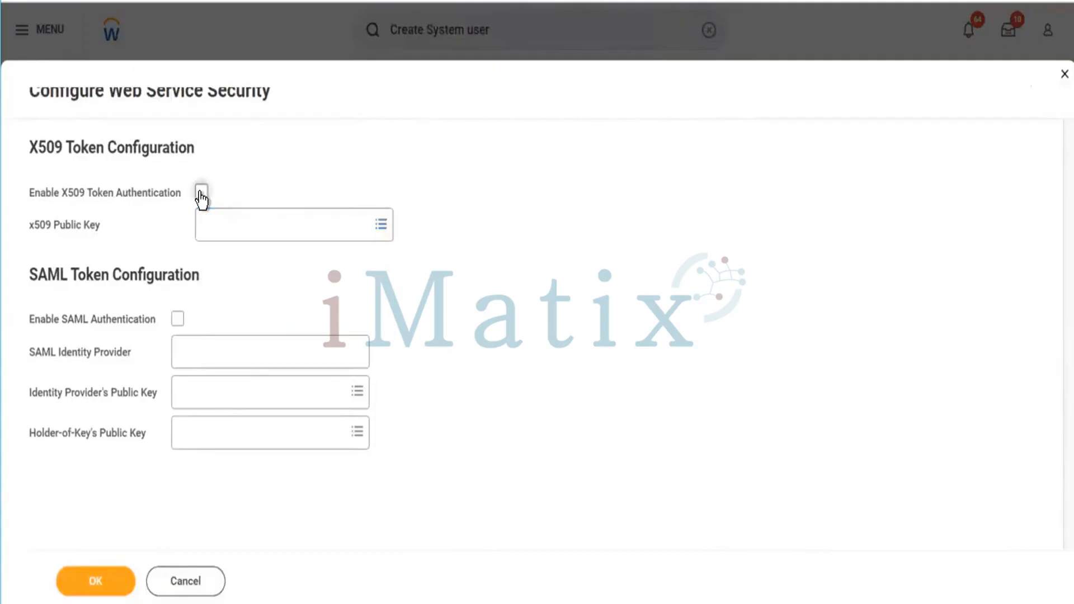
pyautogui.click(201, 193)
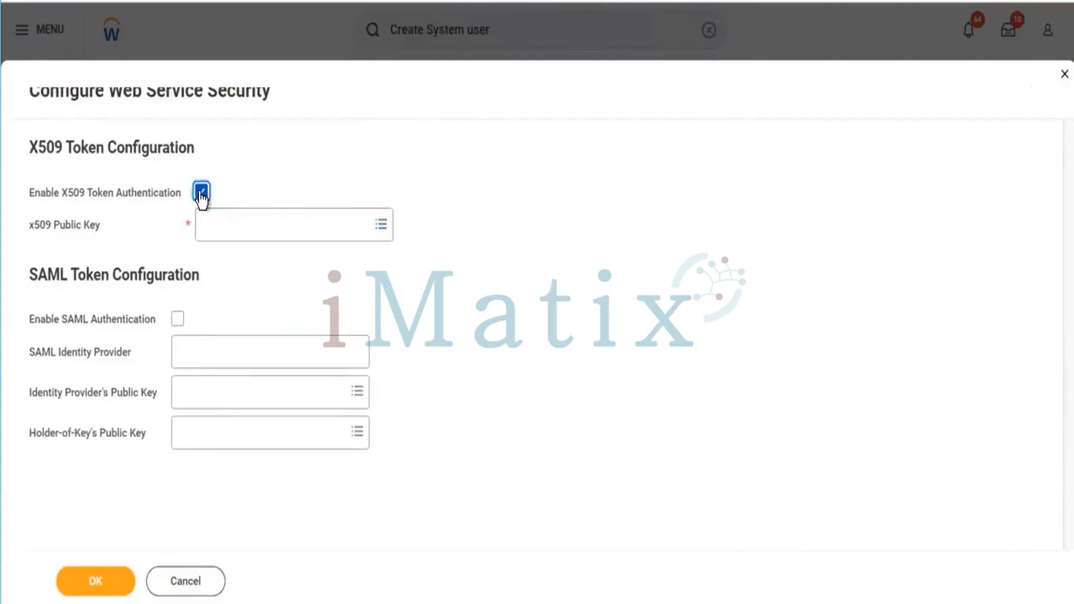
pyautogui.click(330, 238)
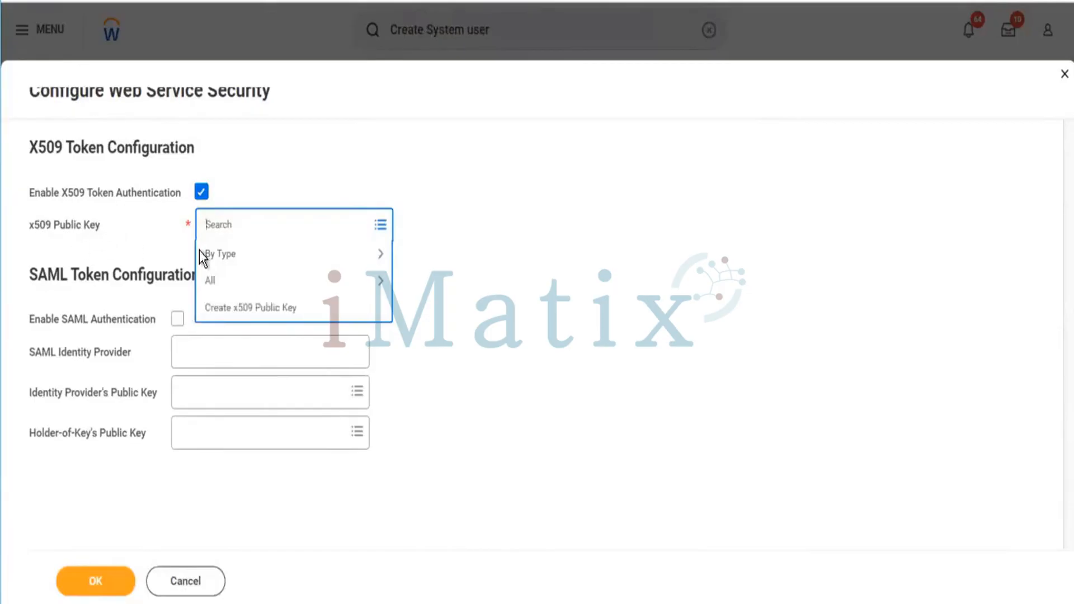
pyautogui.click(295, 283)
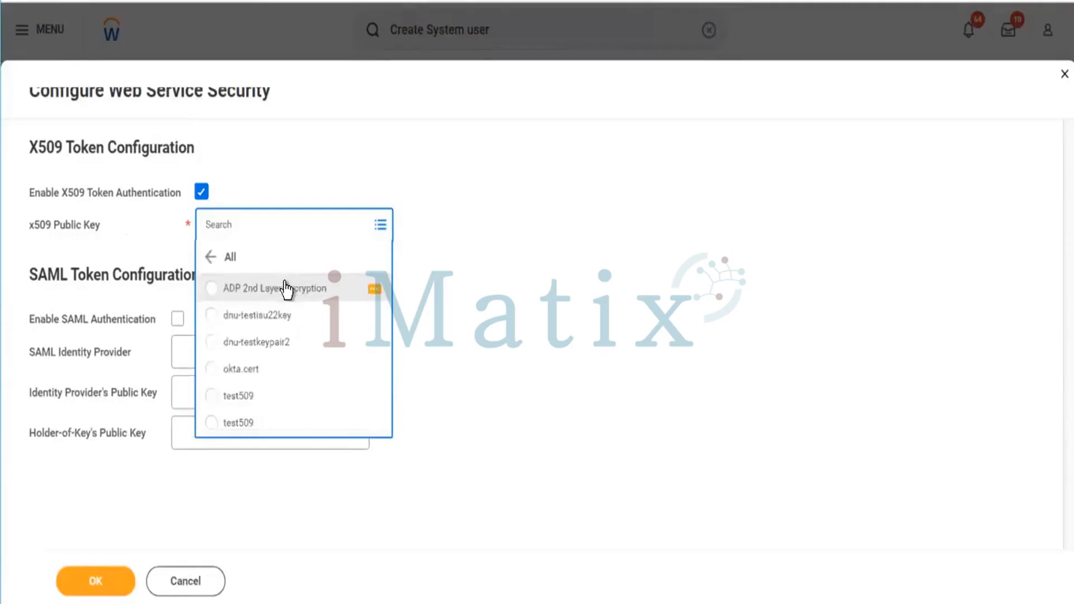
pyautogui.click(282, 288)
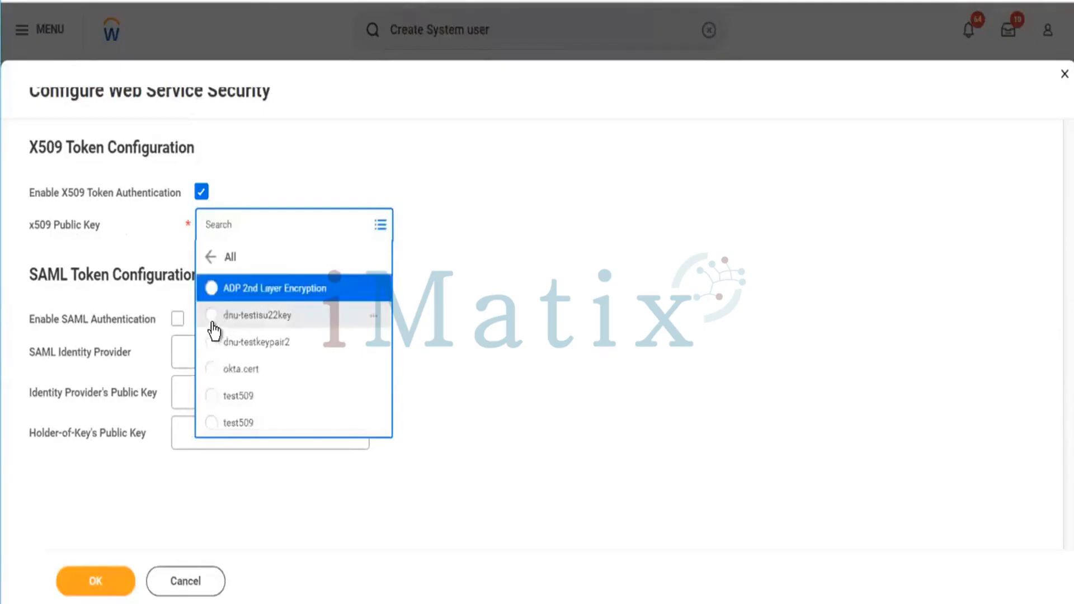
pyautogui.click(211, 396)
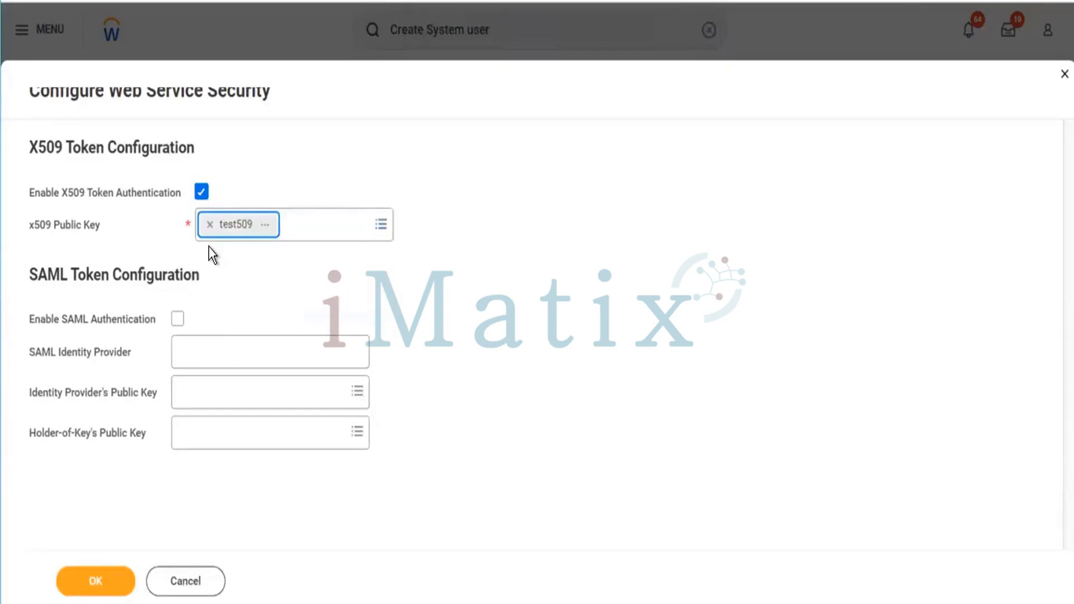
# Step: Enable SAML authentication and enter "Iphone" as the SAML identity provider
pyautogui.click(178, 320)
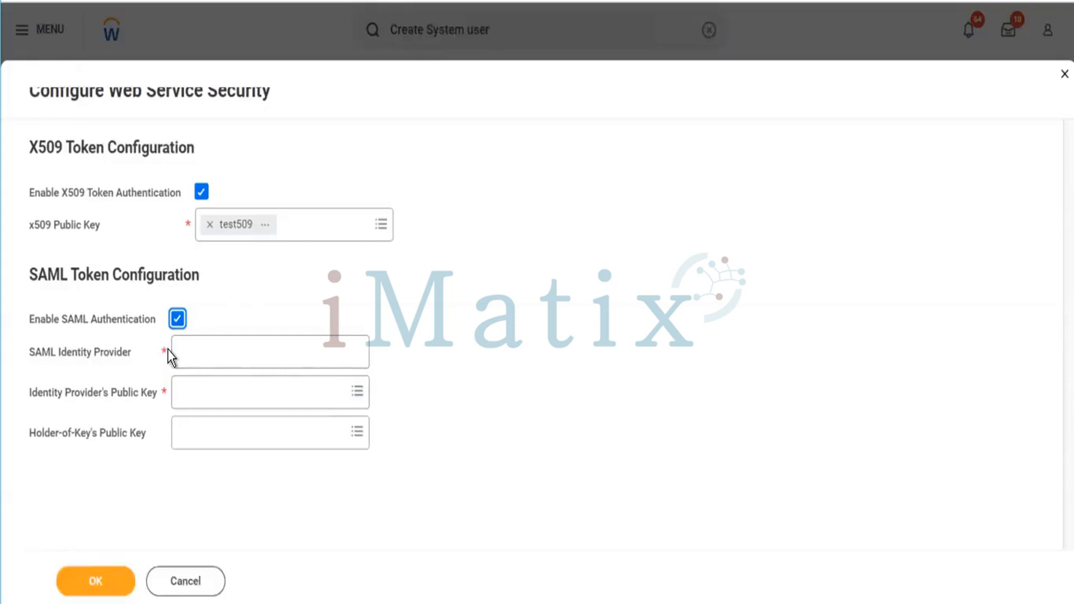
pyautogui.click(249, 347)
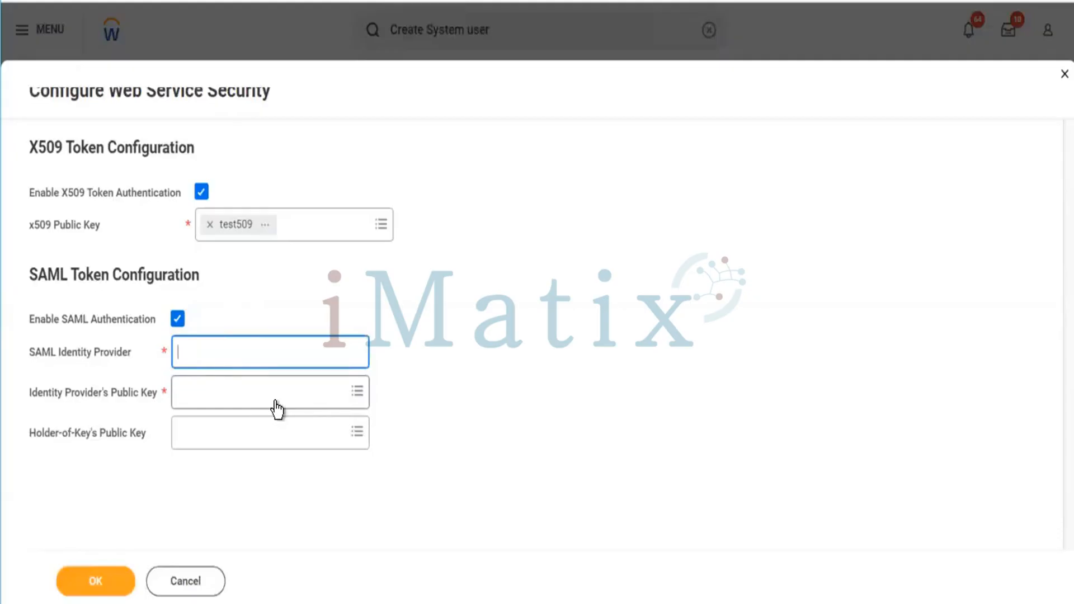
pyautogui.write('iphone')
# Step: Choose test509 for both the identity provider's and the holder-of-key's public key, and submit the web service security configuration
pyautogui.click(250, 391)
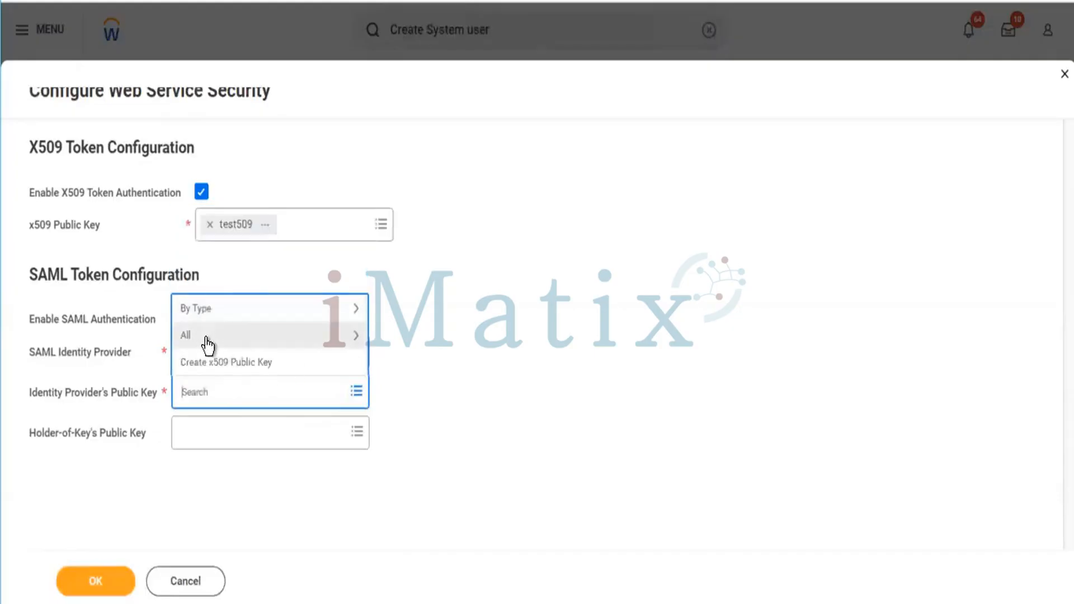
pyautogui.click(205, 338)
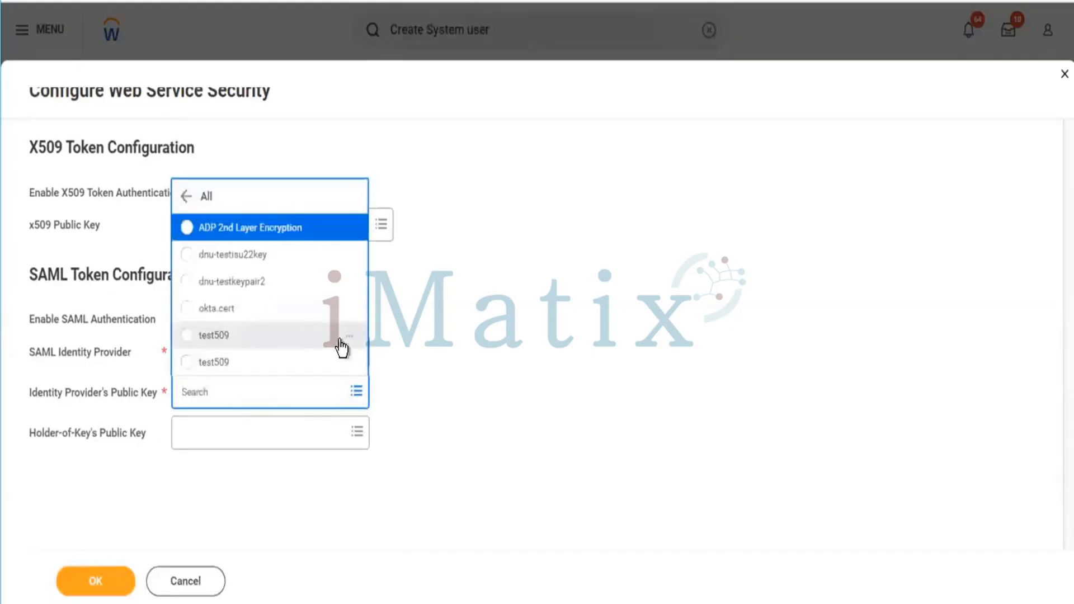
pyautogui.click(190, 337)
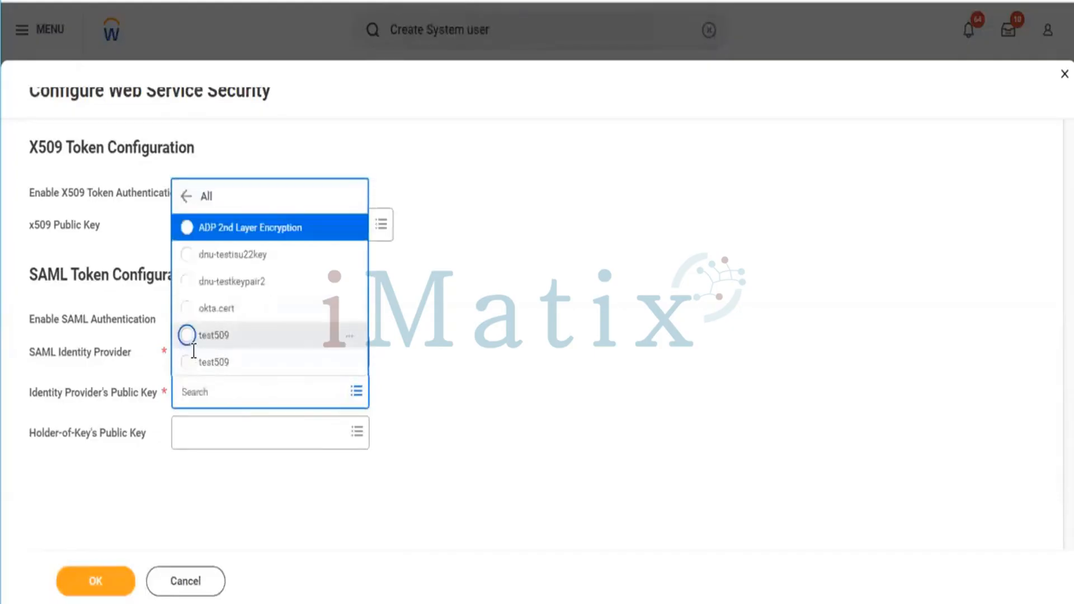
pyautogui.click(315, 438)
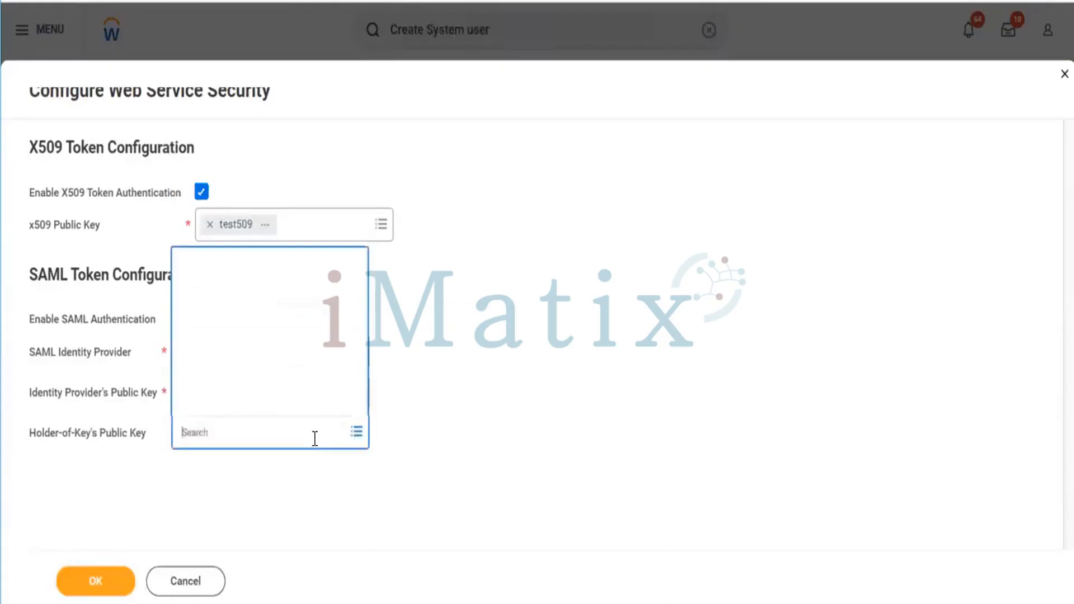
pyautogui.click(454, 429)
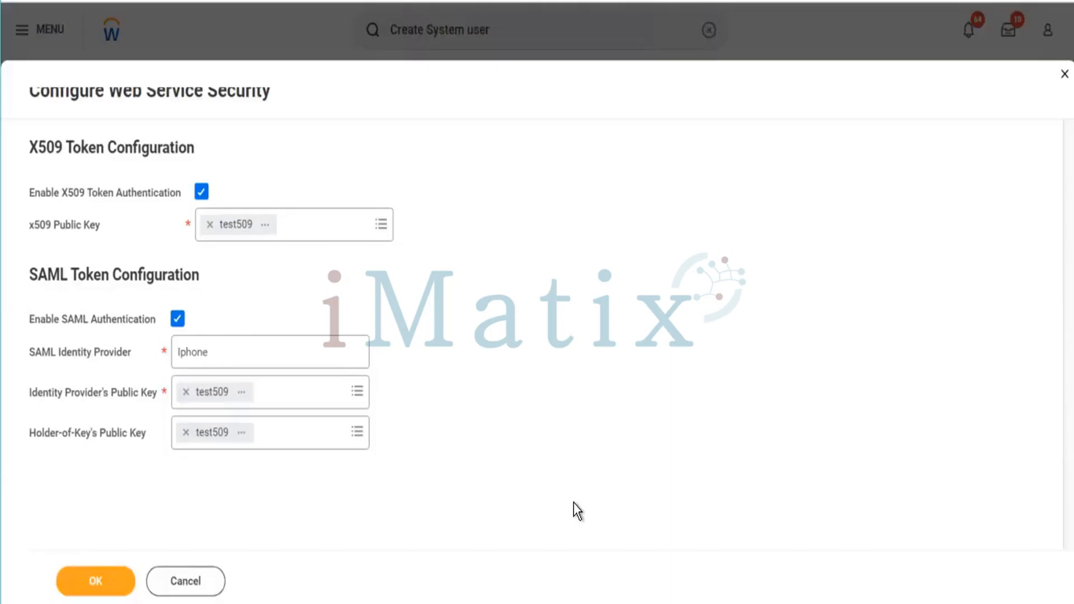
pyautogui.click(93, 577)
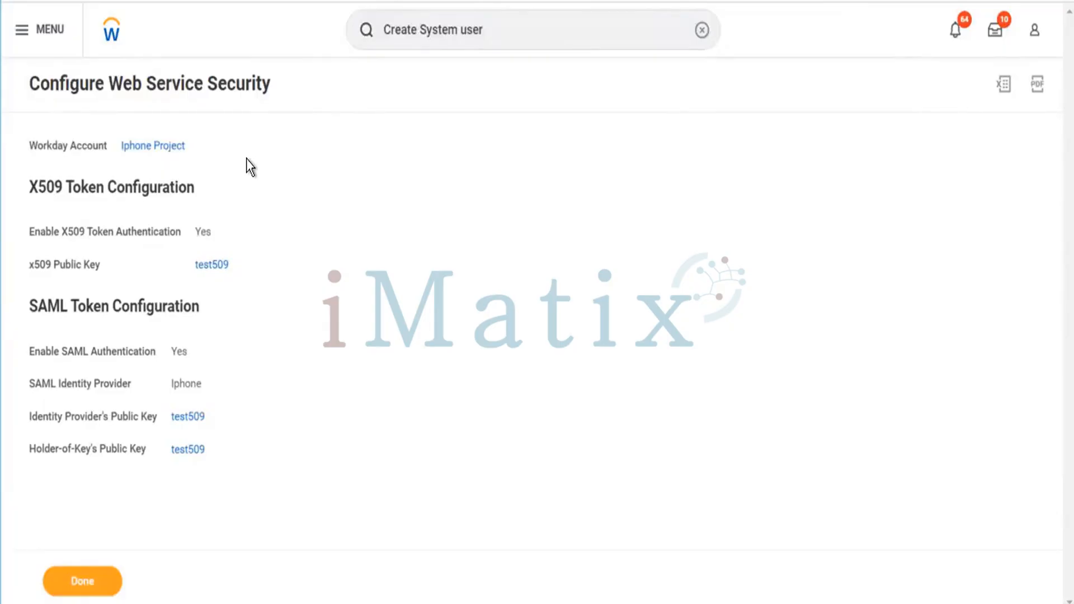
# Step: Export the Iphone Project account's web service security configuration to Excel and finish the configuration task
pyautogui.moveTo(15, 143); pyautogui.dragTo(246, 128)
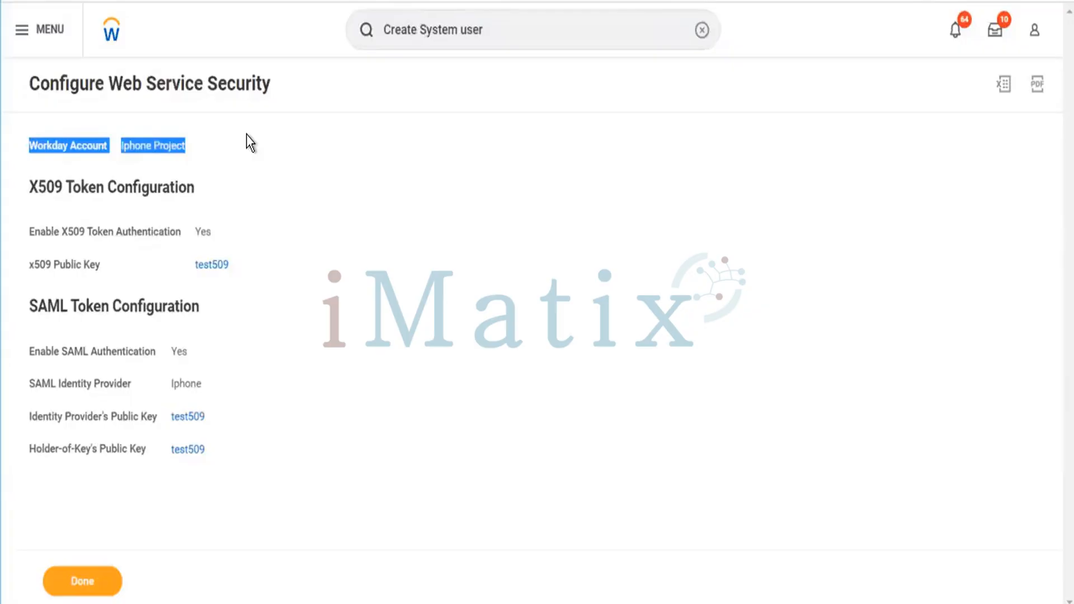
pyautogui.click(325, 210)
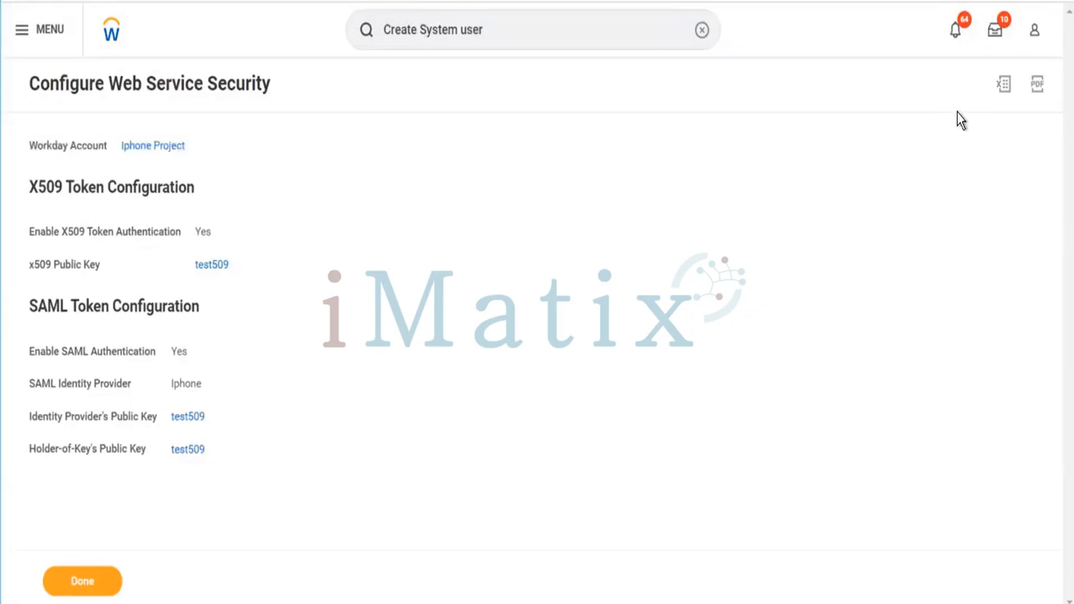
pyautogui.click(1001, 93)
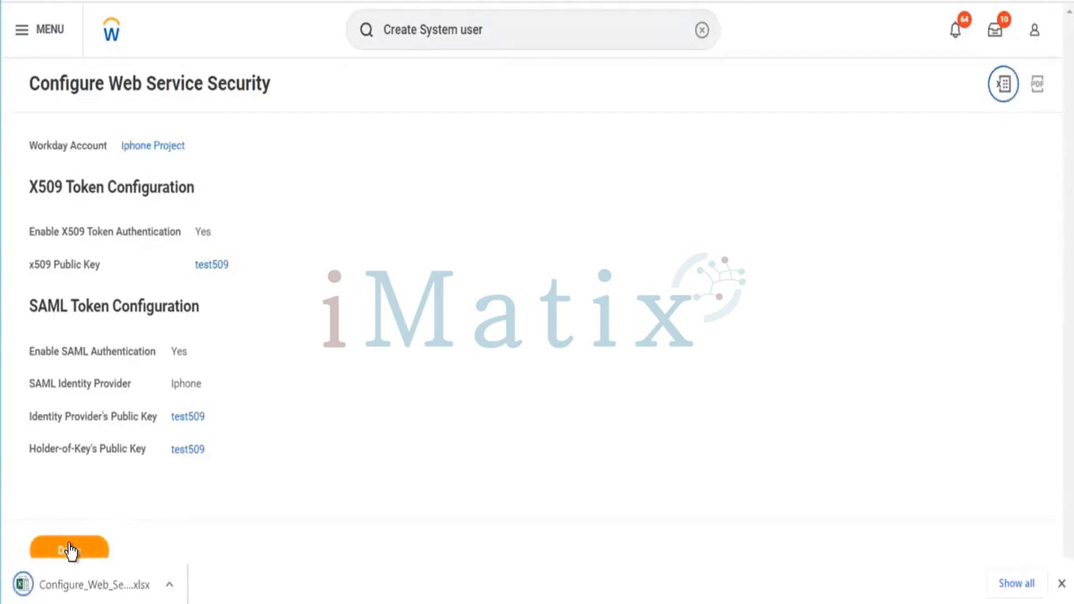
pyautogui.click(69, 550)
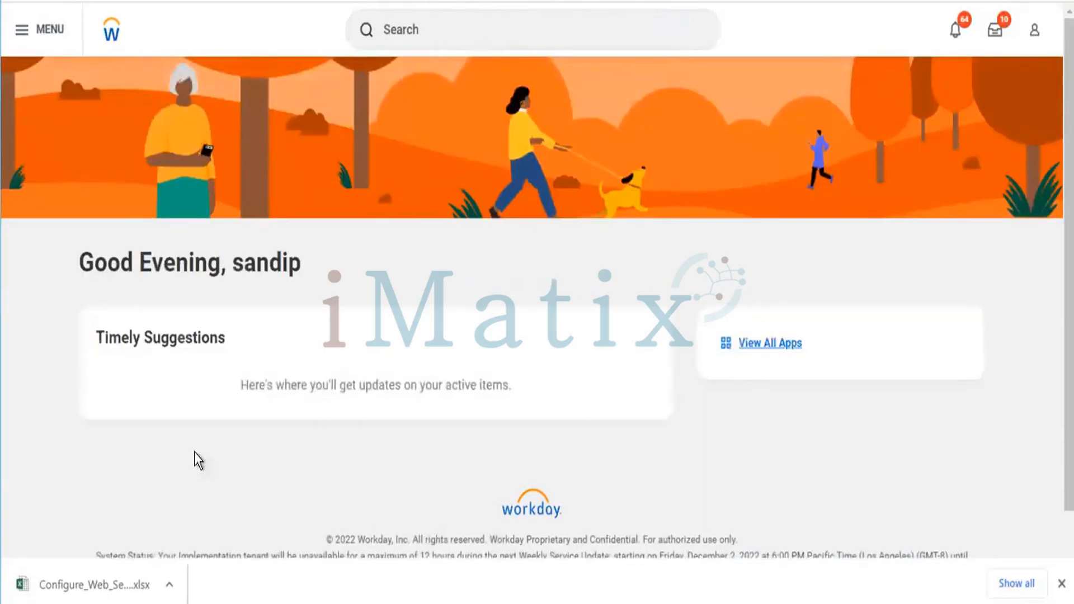
# Step: Open the downloaded web service security workbook in Excel and enable editing
pyautogui.click(113, 596)
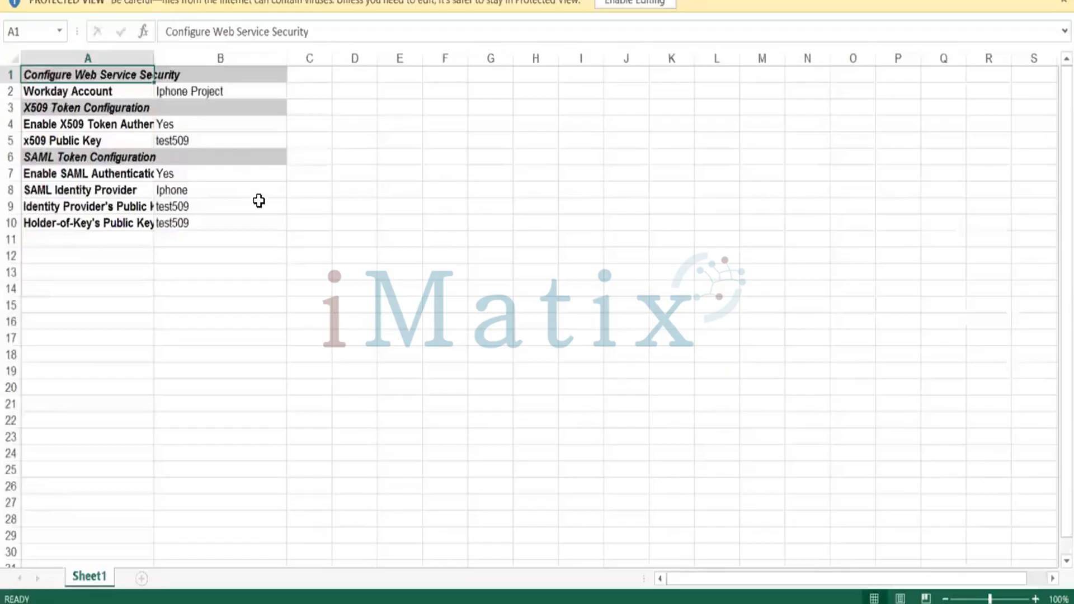
pyautogui.click(635, 7)
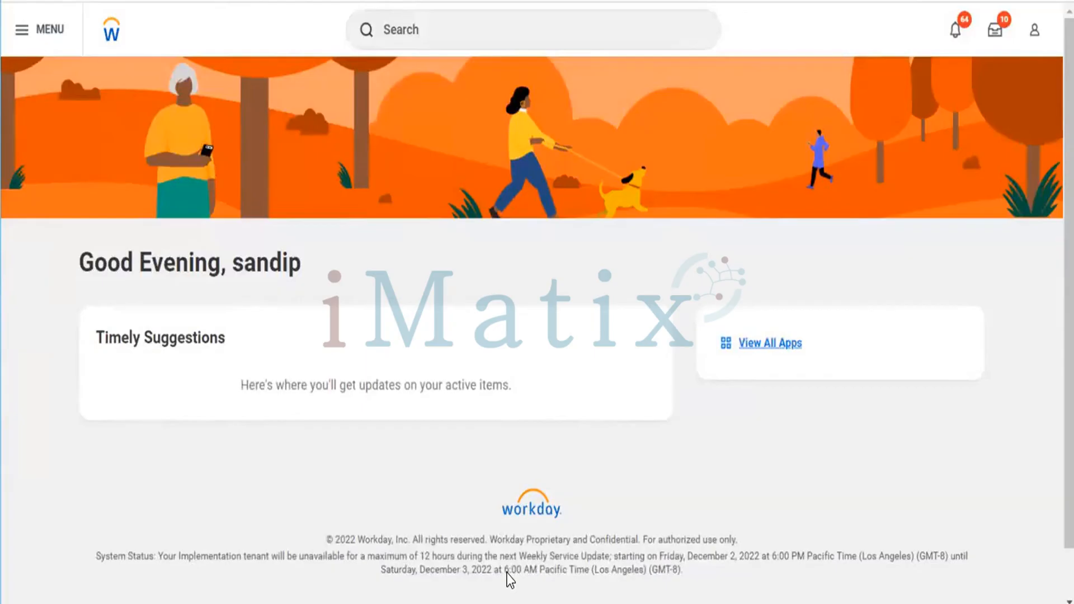
# Step: Start the Create Integration System User task from the recent searches and enter the new account's user name
pyautogui.click(573, 17)
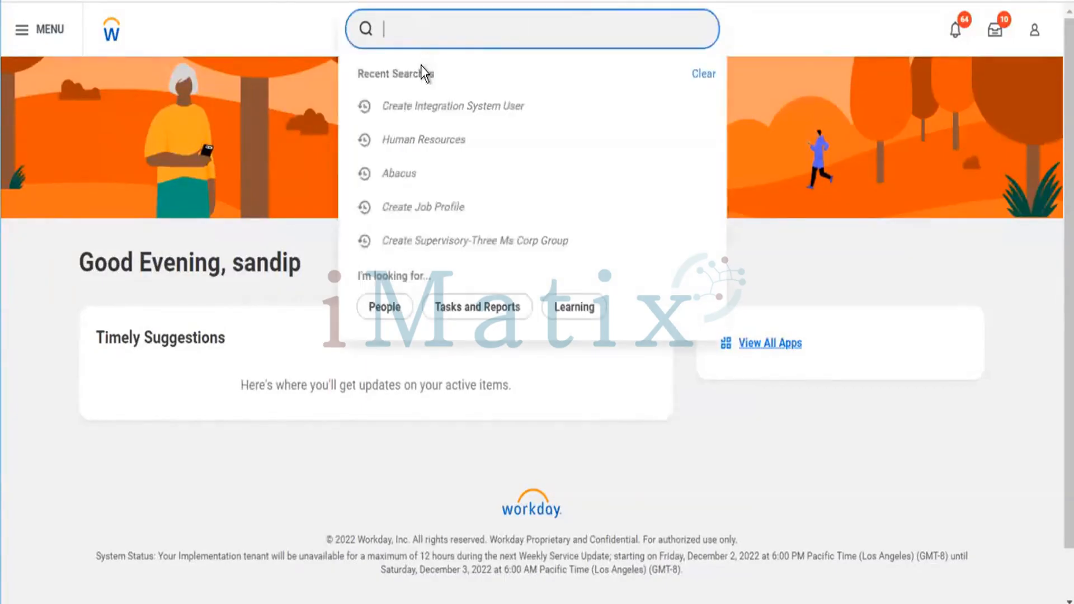
pyautogui.click(429, 115)
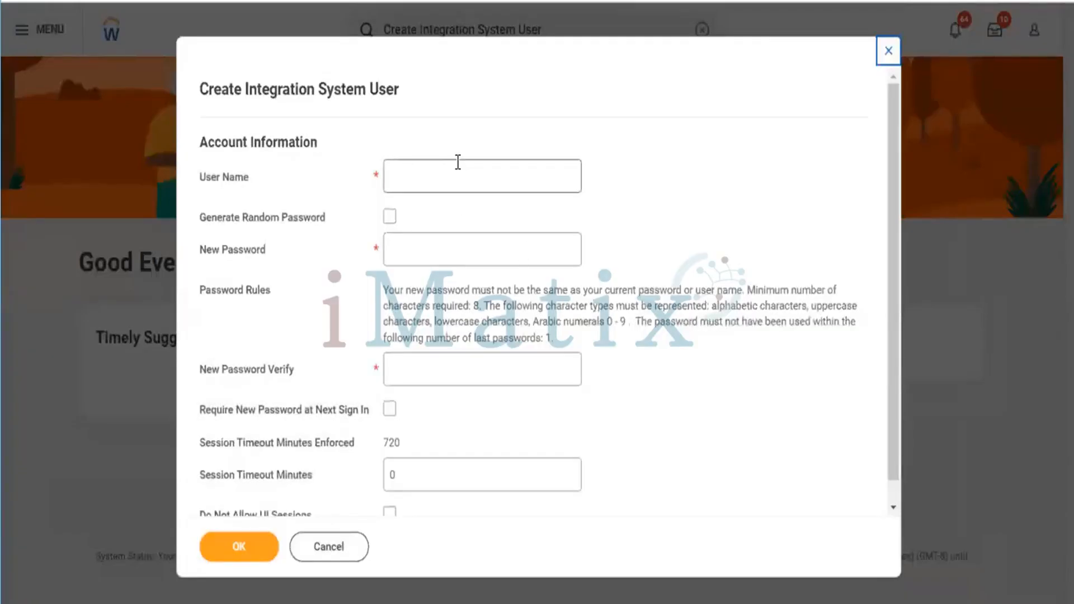
pyautogui.click(458, 162)
pyautogui.write('M')
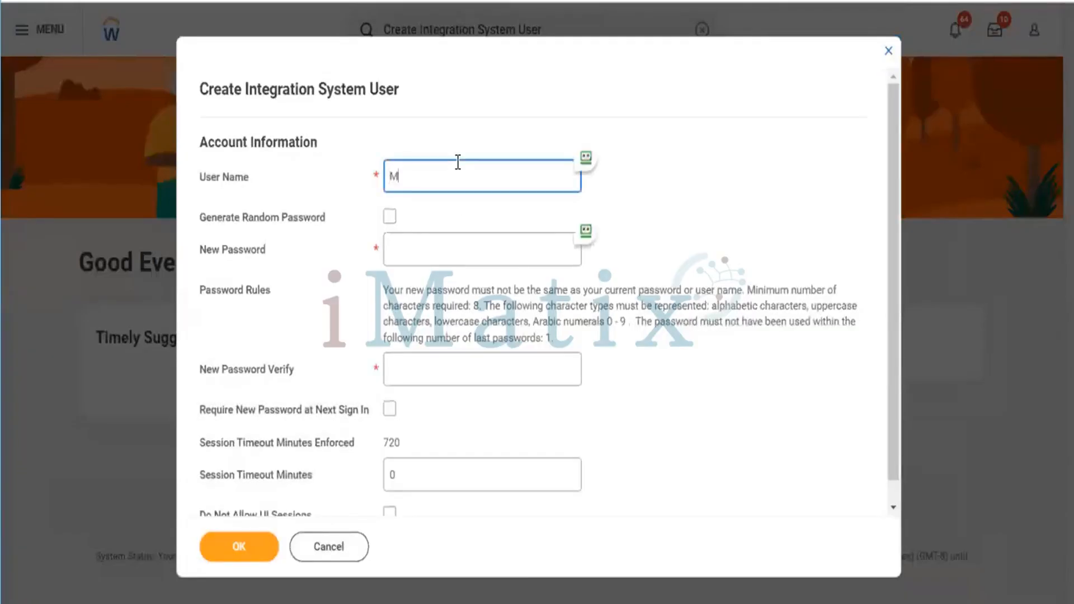
pyautogui.write('a')
pyautogui.write('dhava')
pyautogui.press('Tab')
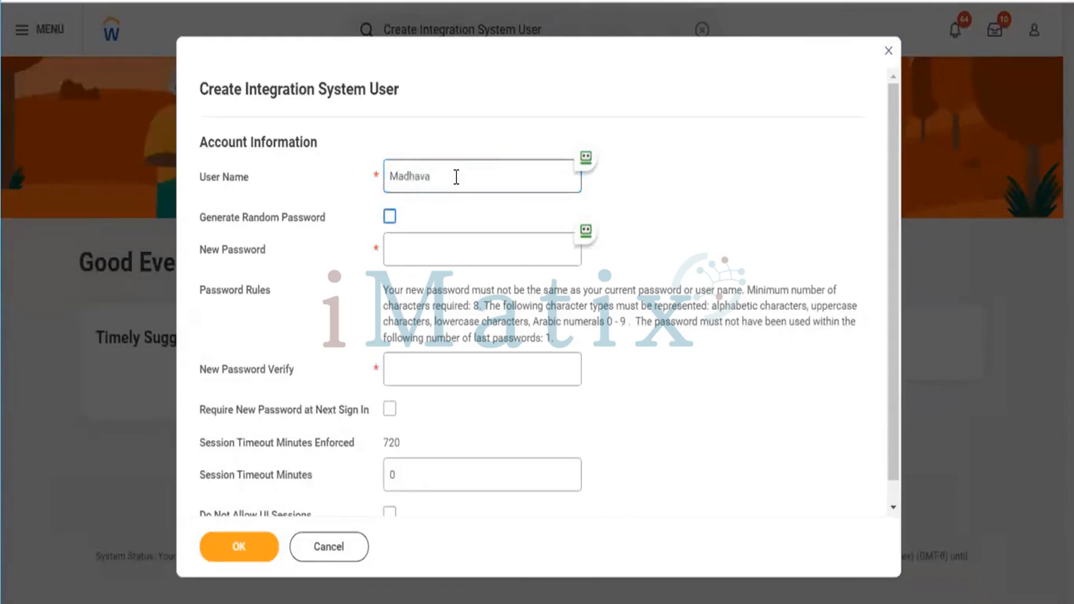
# Step: Enter the new account's password and repeat it in the password verification field
pyautogui.press('Tab')
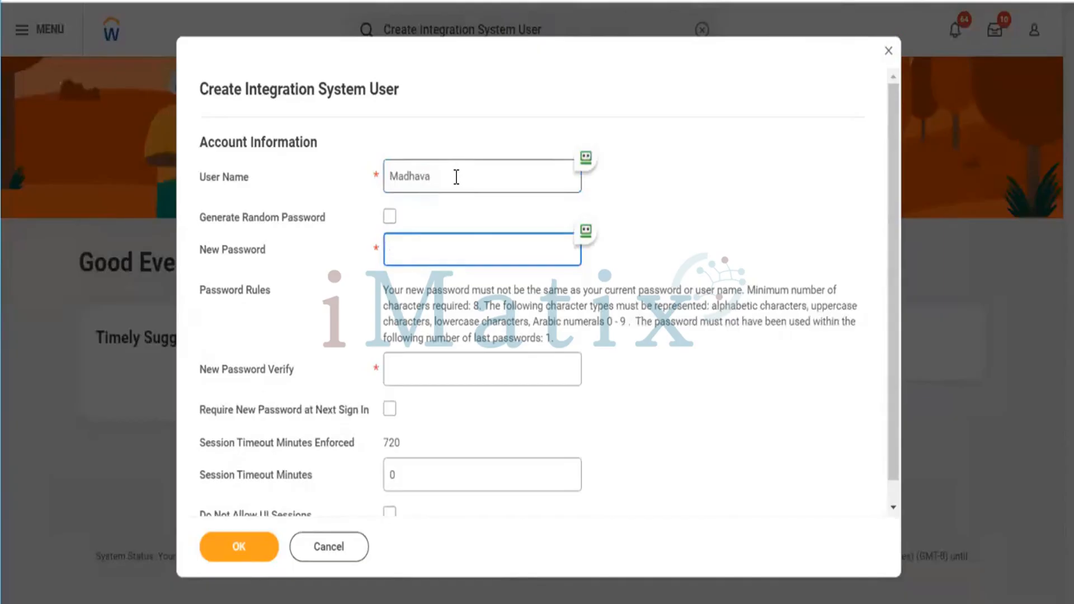
pyautogui.write('Mad')
pyautogui.press('BackSpace')
pyautogui.press('BackSpace')
pyautogui.press('BackSpace')
pyautogui.write('•••••••••')
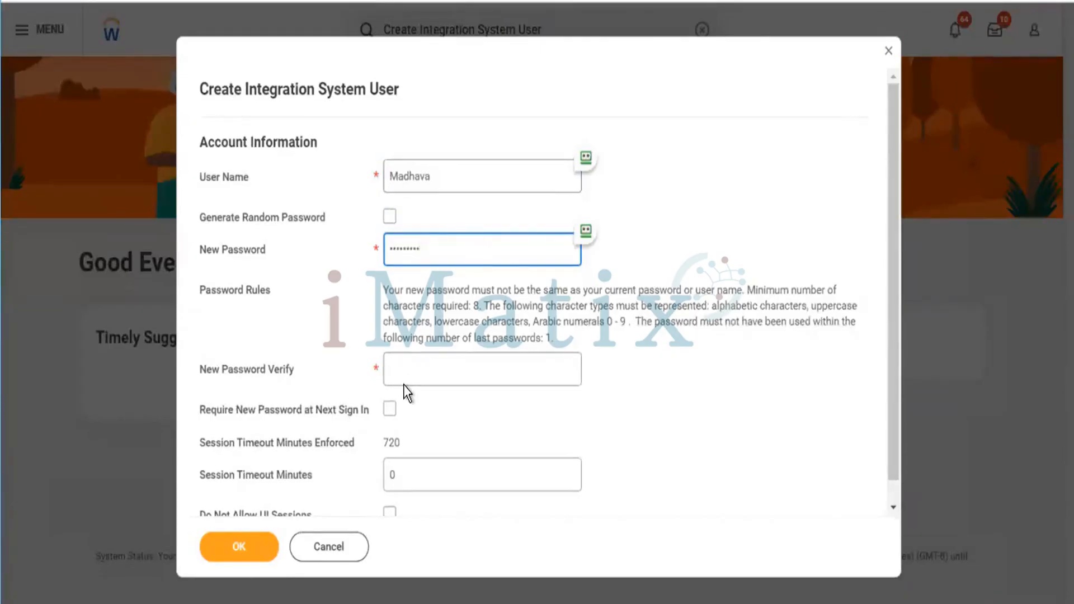
pyautogui.click(406, 367)
pyautogui.write('•••')
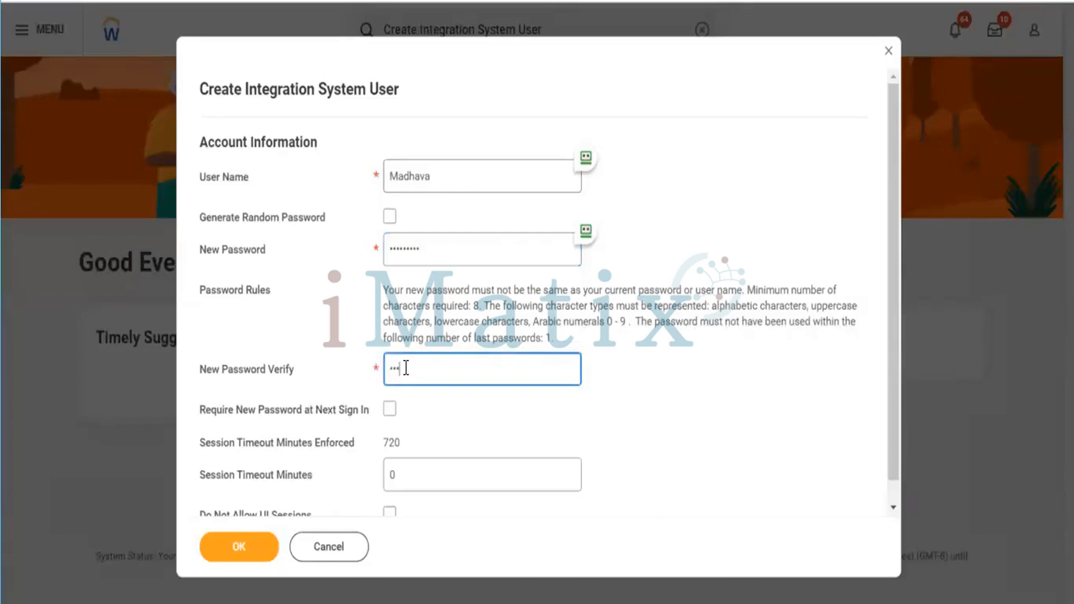
pyautogui.write('•')
pyautogui.write('****')
# Step: Set the session timeout minutes to 10 and submit the new integration system user
pyautogui.click(752, 500)
pyautogui.scroll(-1, 749, 492)
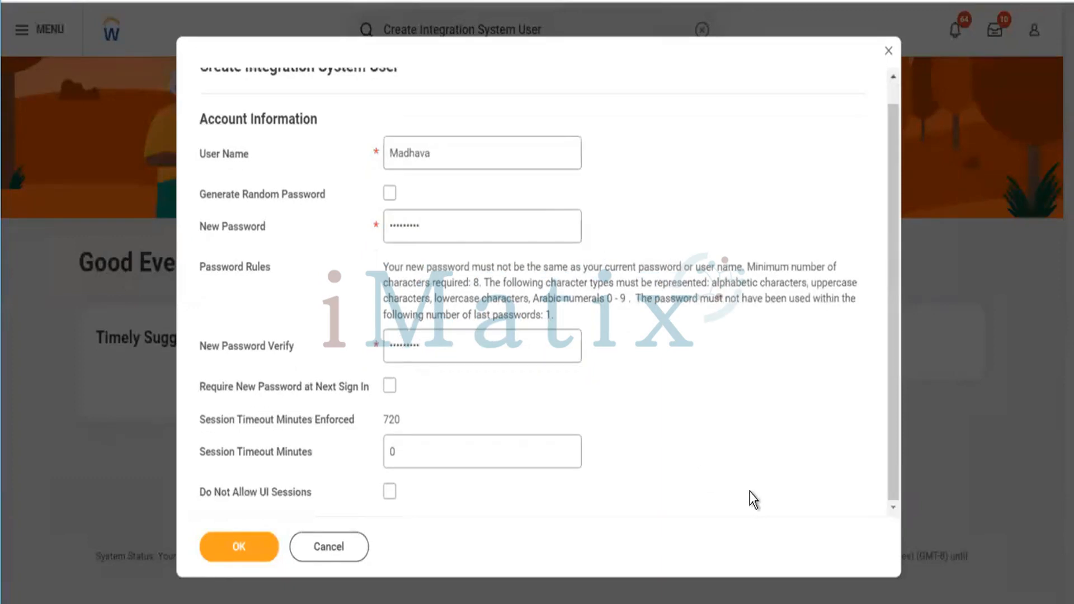
pyautogui.click(481, 454)
pyautogui.press('BackSpace')
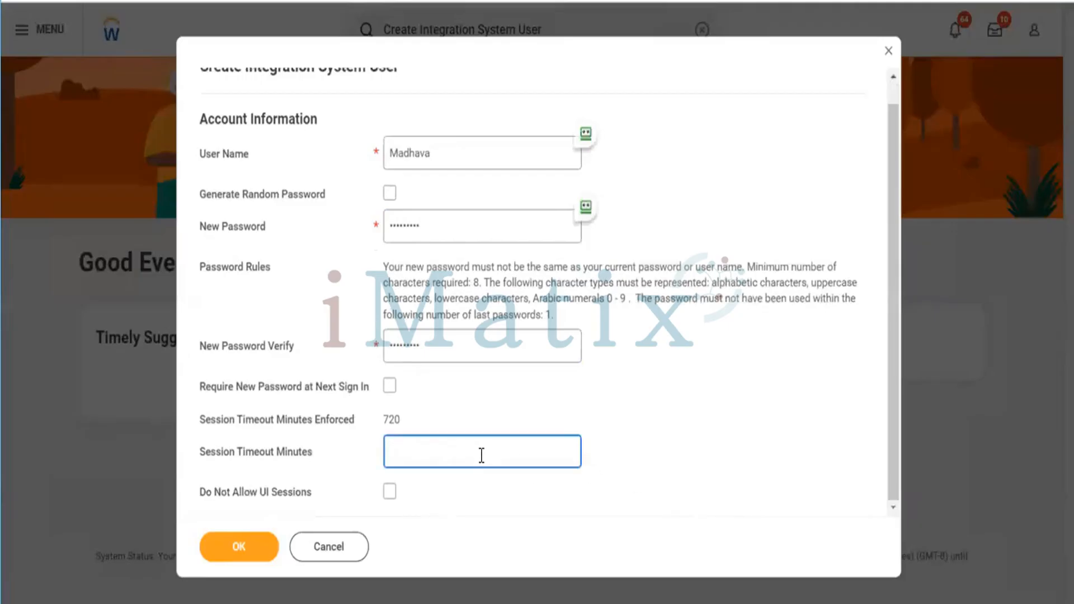
pyautogui.write('10')
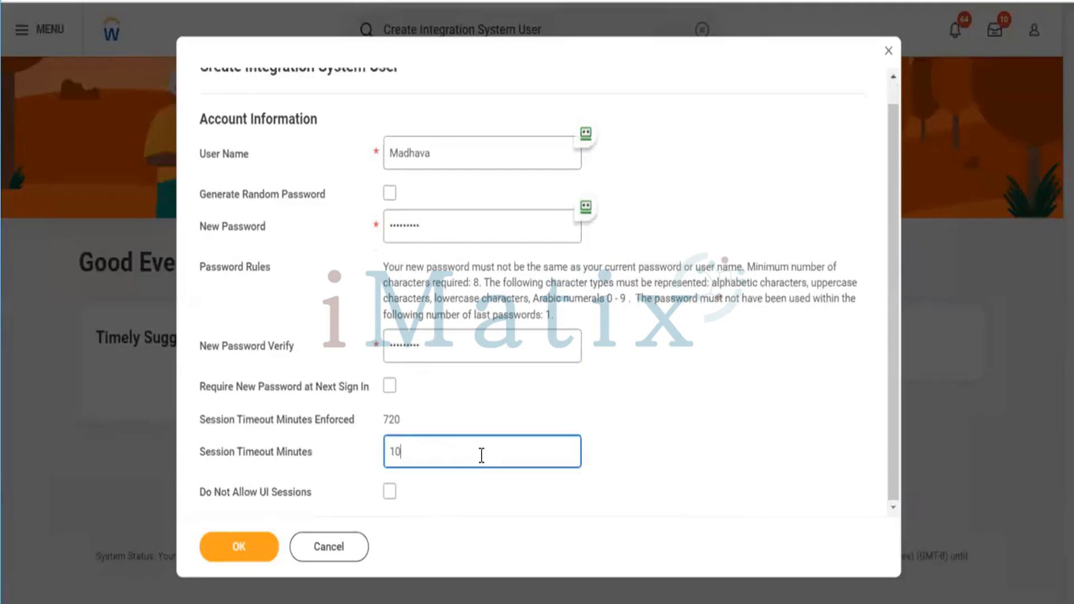
pyautogui.click(249, 536)
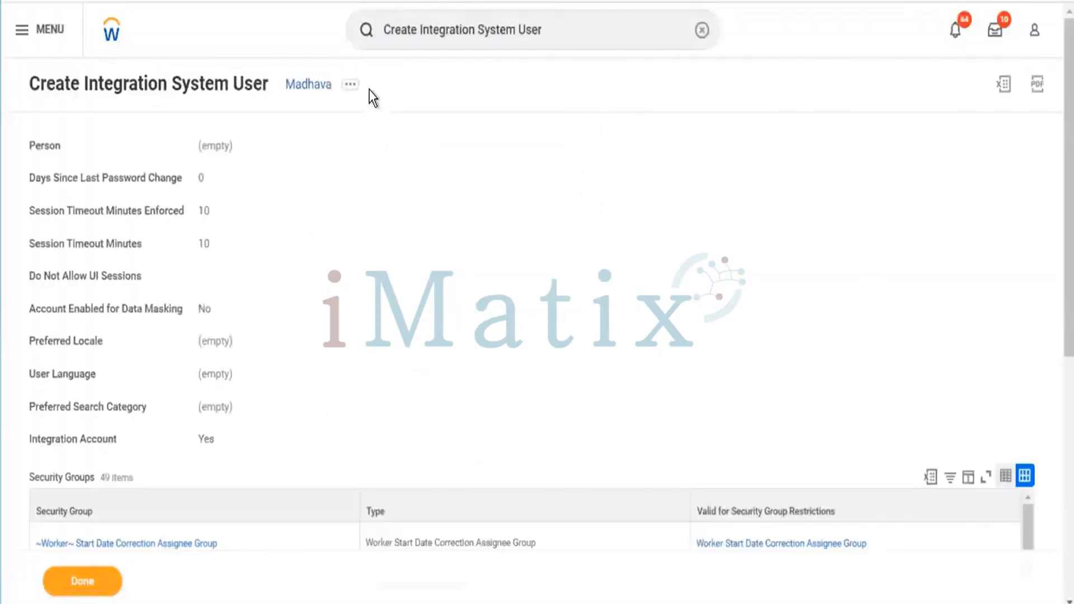
# Step: View the Configure Web Service Security form for the new integration system user and close it without saving
pyautogui.click(350, 85)
pyautogui.moveTo(402, 152)
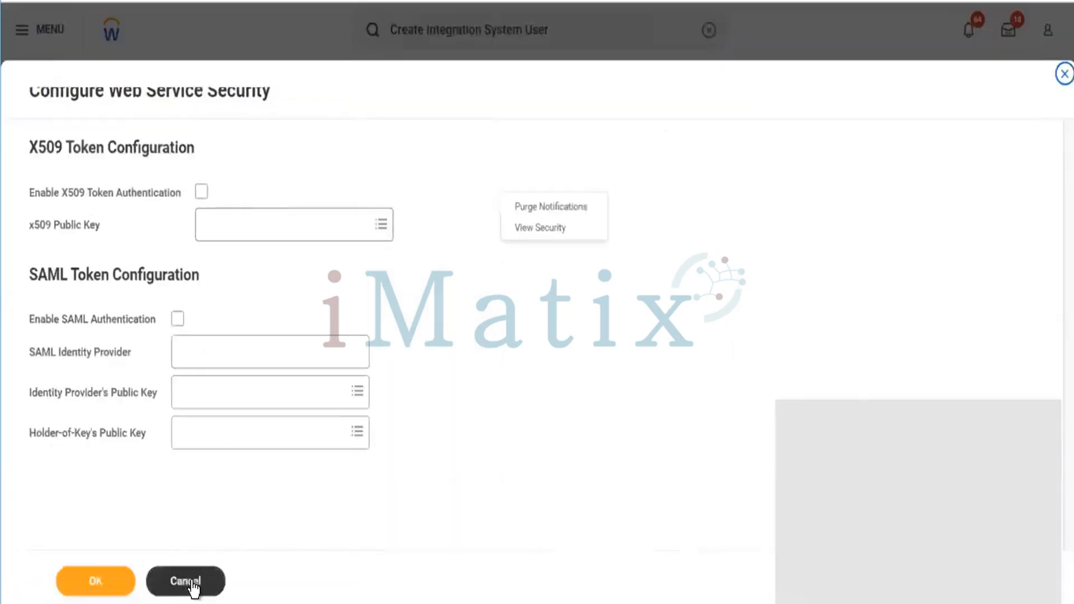
pyautogui.click(192, 586)
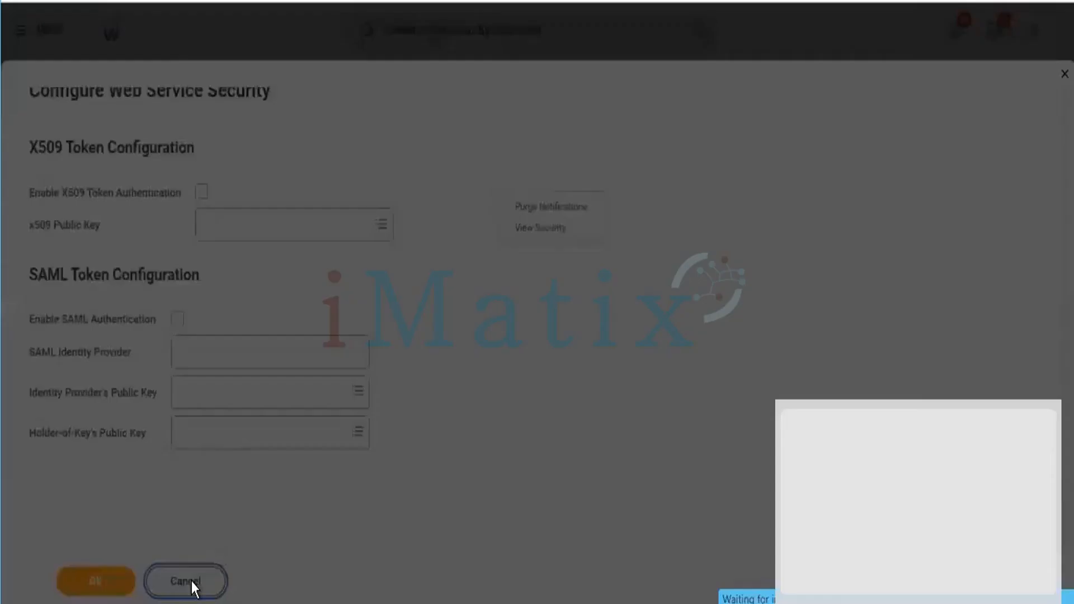